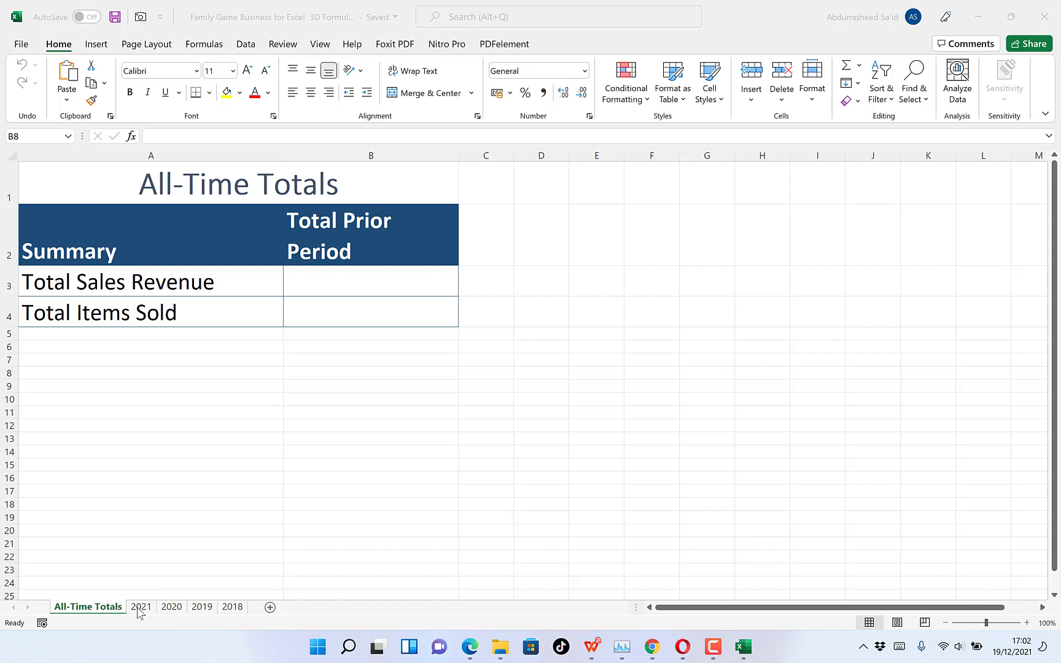
# Look through the 2020, 2019, 2018 and 2021 sales sheets, then return to the Total Sales Revenue cell B3 on All-Time Totals.
pyautogui.click(171, 607)
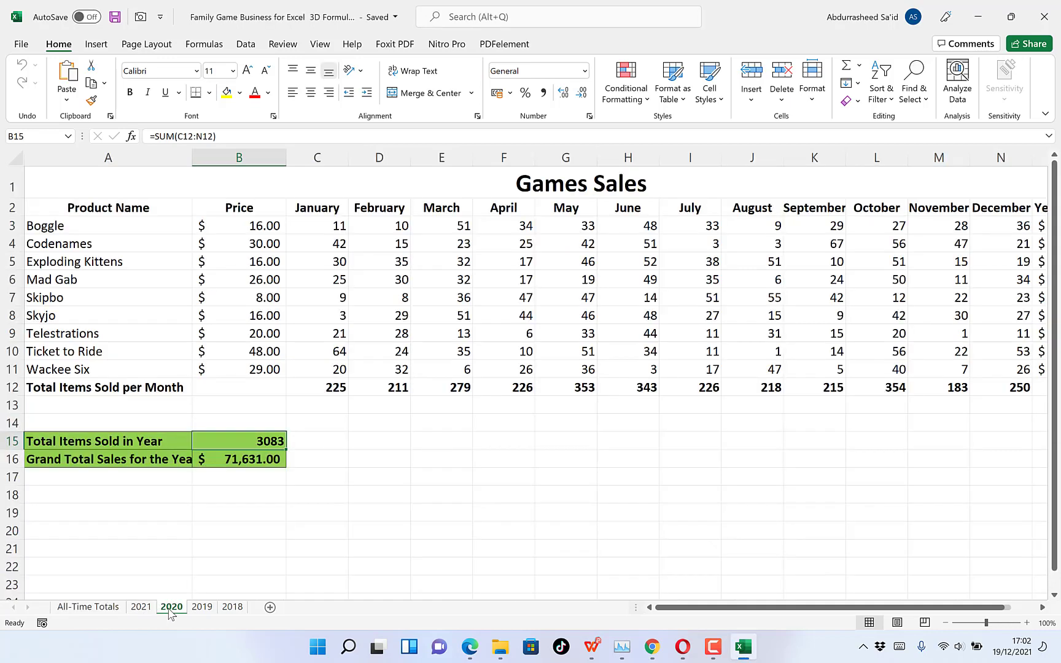
pyautogui.click(202, 608)
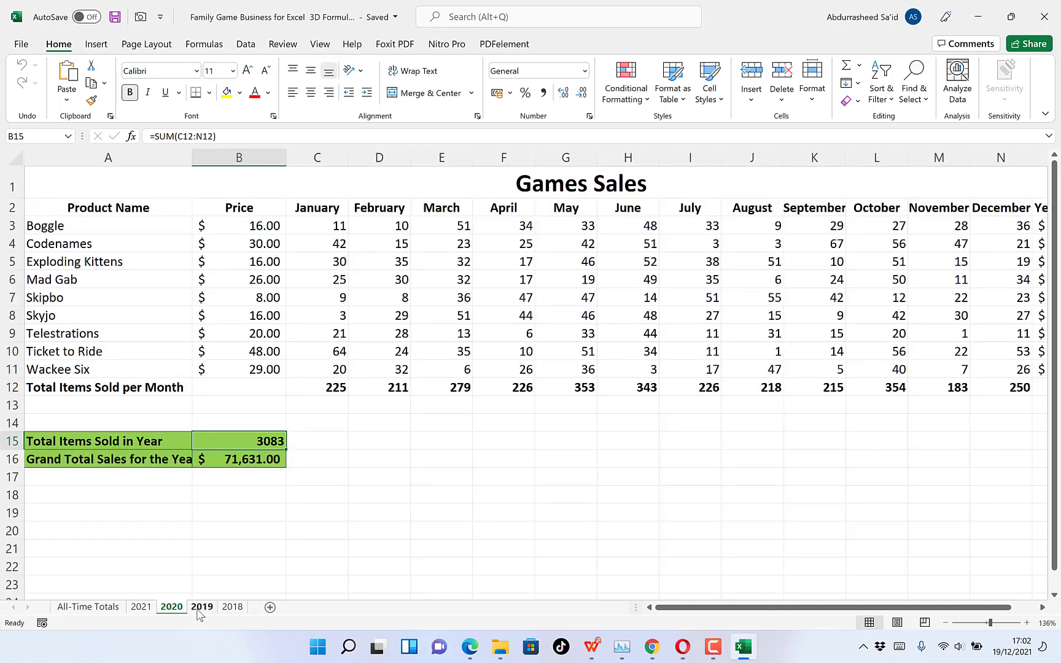
pyautogui.click(233, 608)
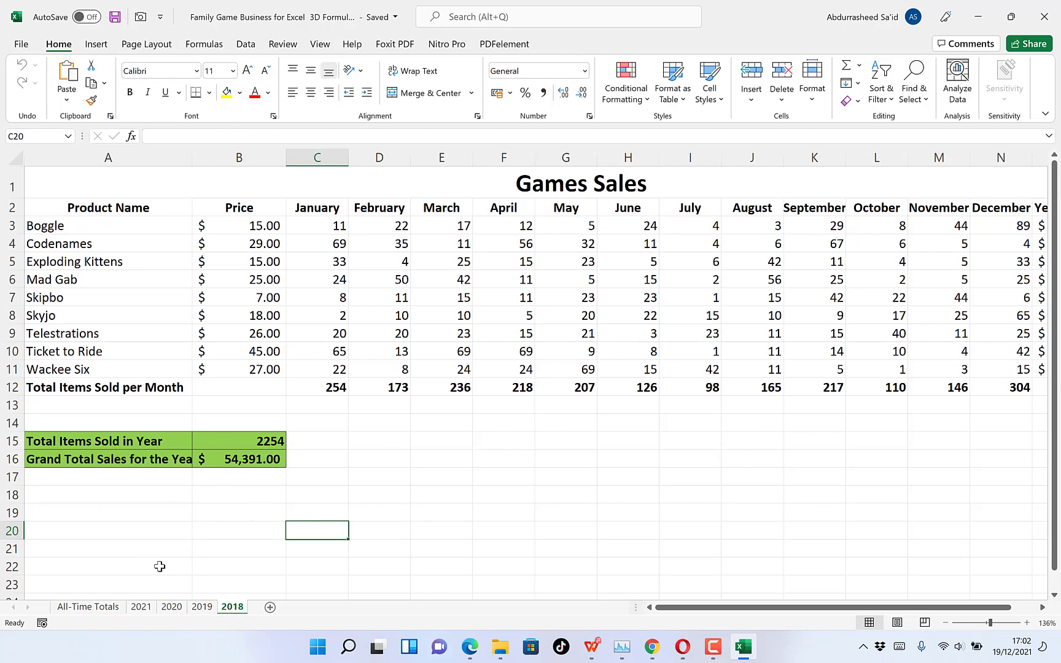
pyautogui.click(141, 608)
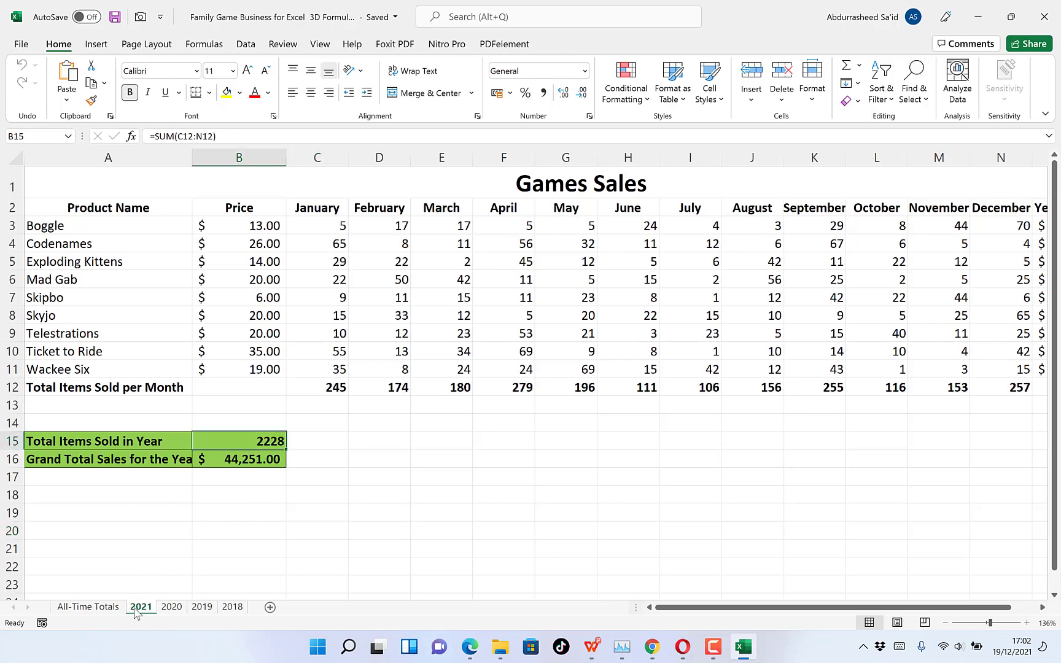
pyautogui.click(87, 607)
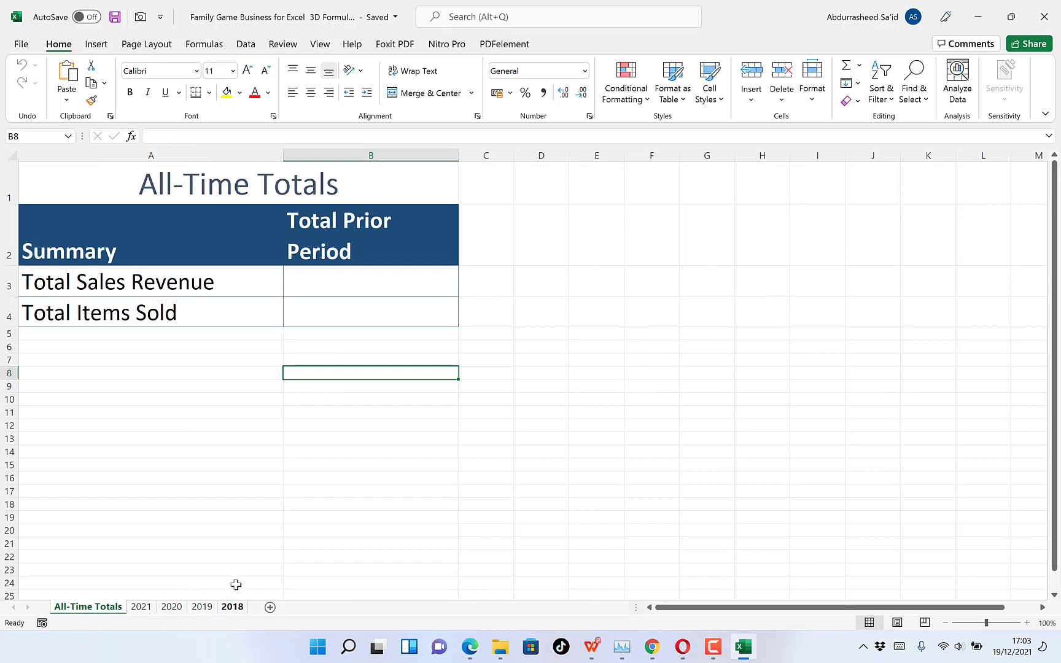
pyautogui.click(350, 282)
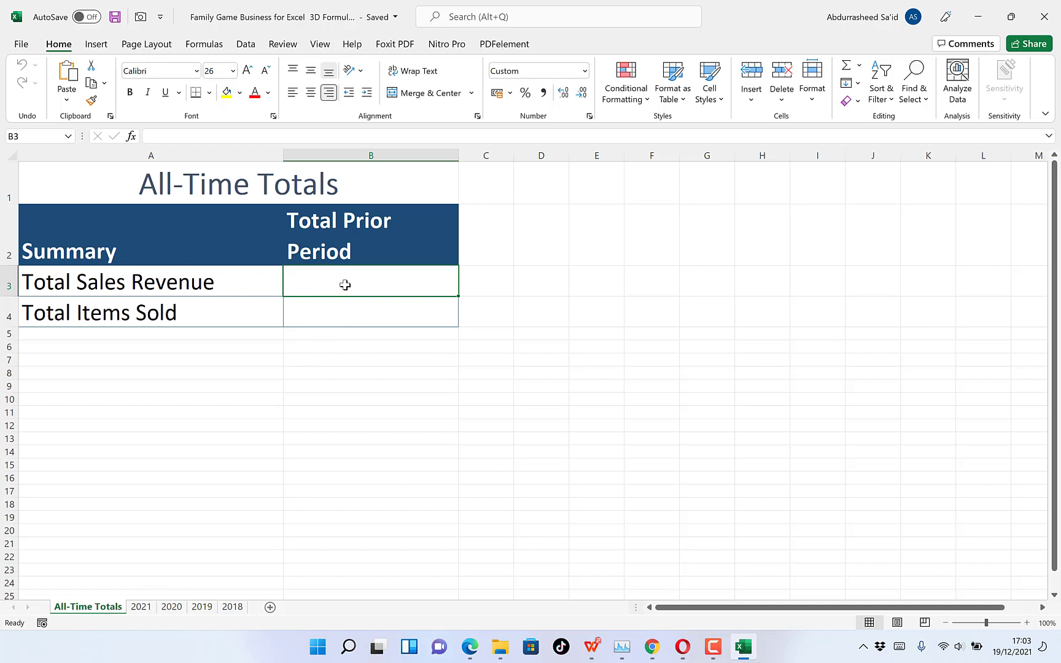
# Widen column A on the 2021 sheet so the "Grand Total Sales for the Year" label fits.
pyautogui.click(142, 607)
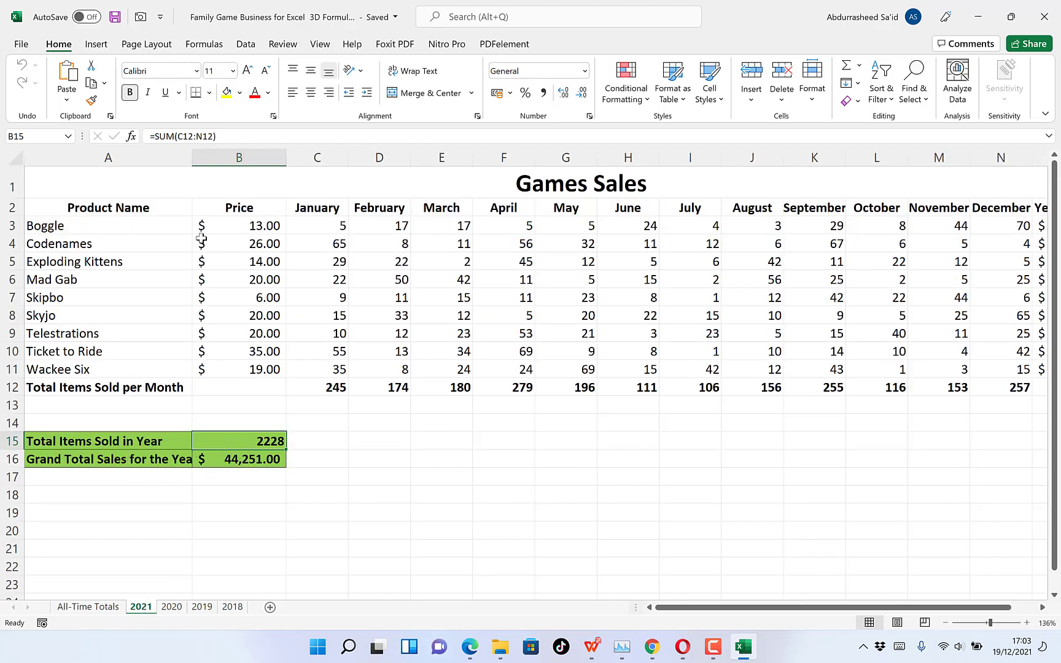
pyautogui.moveTo(192, 157); pyautogui.dragTo(218, 166)
pyautogui.click(294, 470)
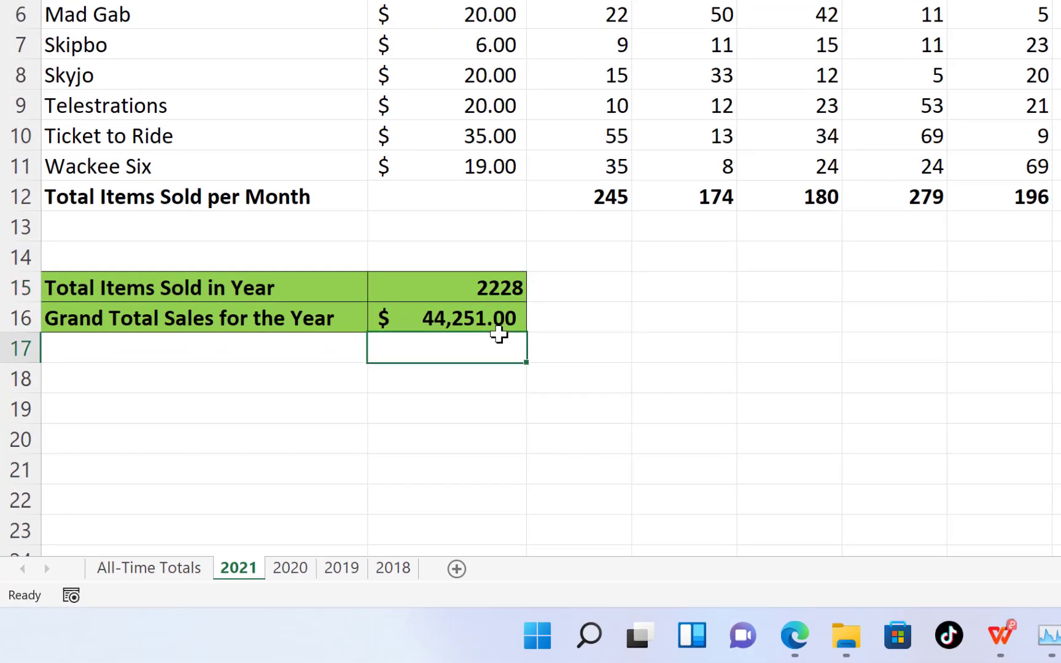
# Examine the Grand Total Sales for the Year in cell B16 on the 2021, 2020, 2019 and 2018 sheets.
pyautogui.click(487, 318)
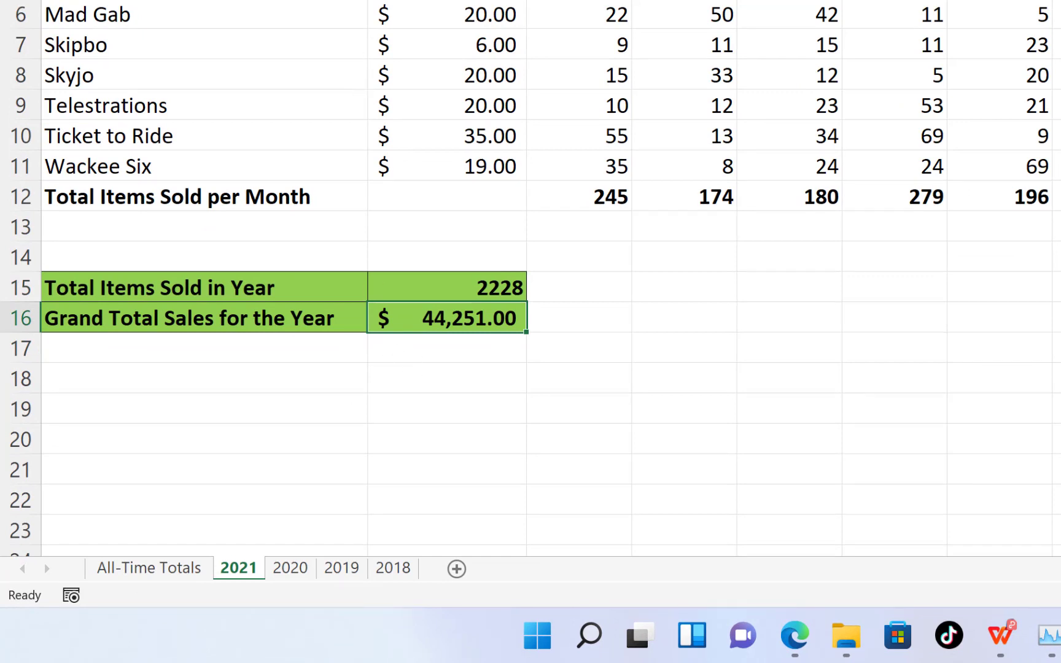
pyautogui.click(290, 569)
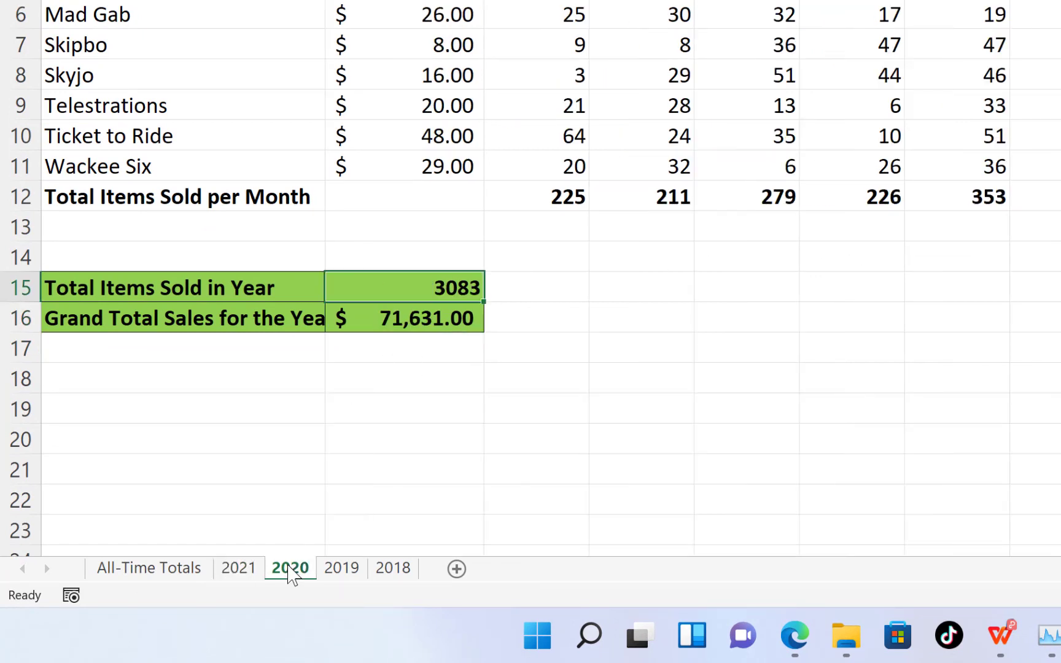
pyautogui.click(405, 314)
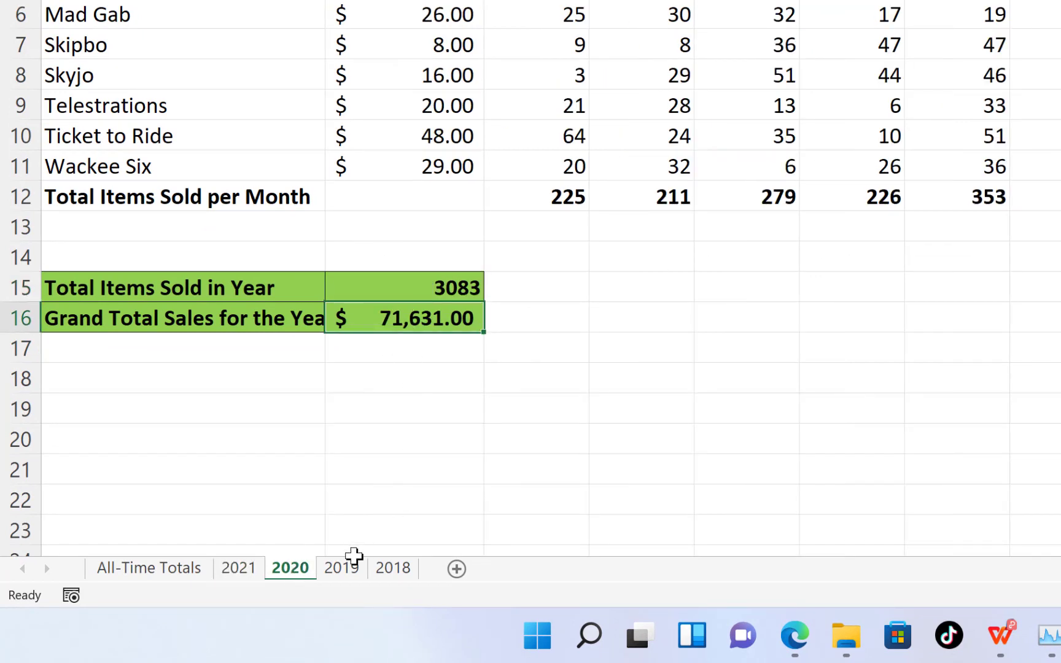
pyautogui.click(344, 570)
pyautogui.click(407, 320)
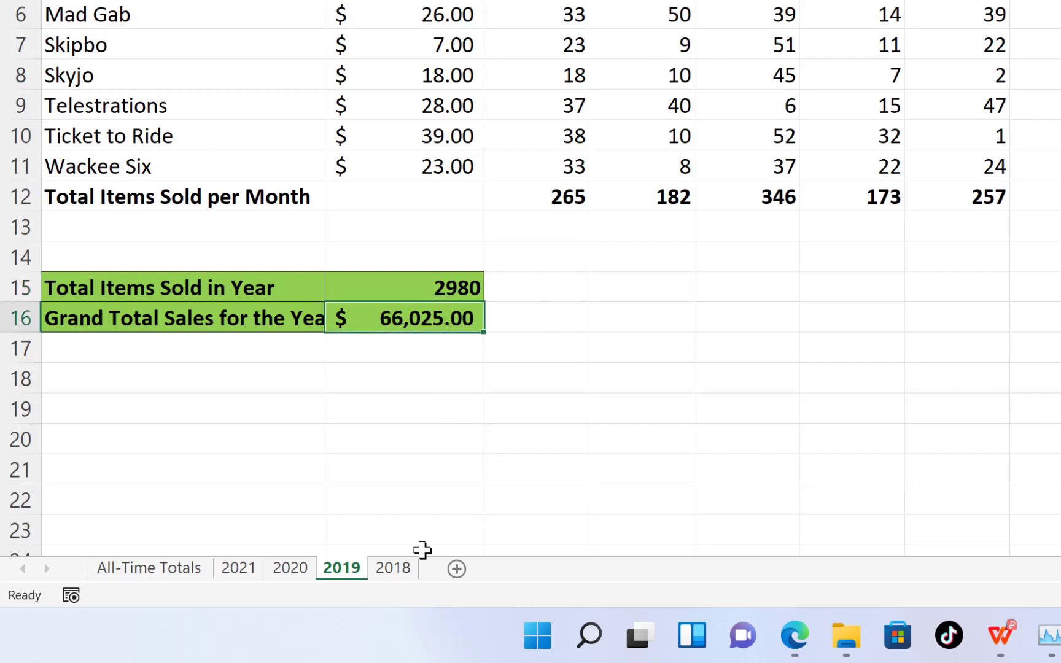
pyautogui.click(398, 574)
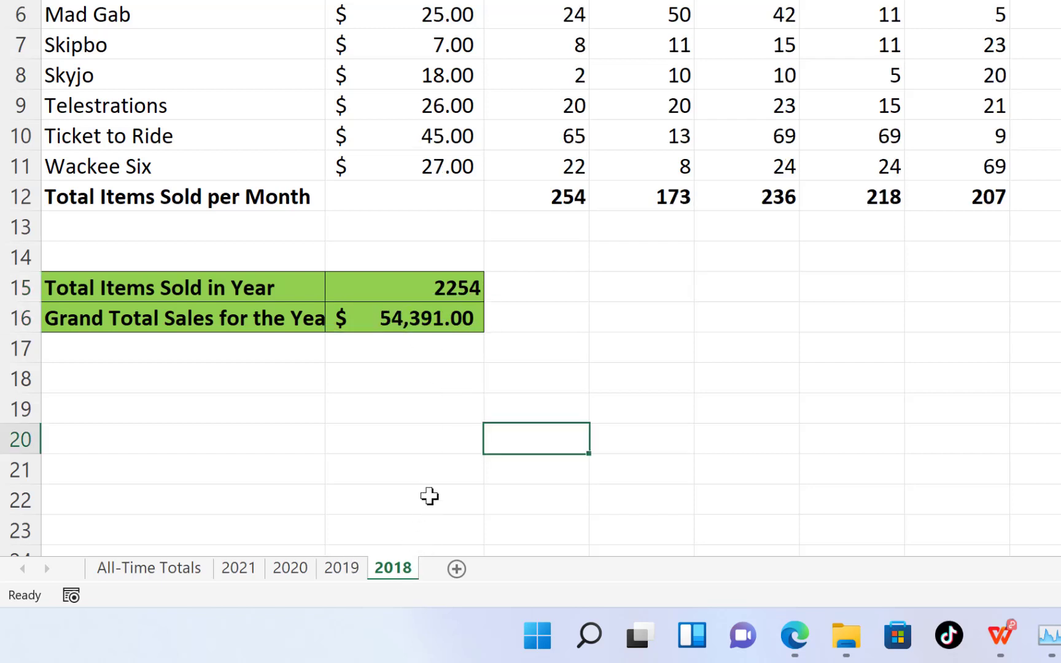
pyautogui.click(424, 314)
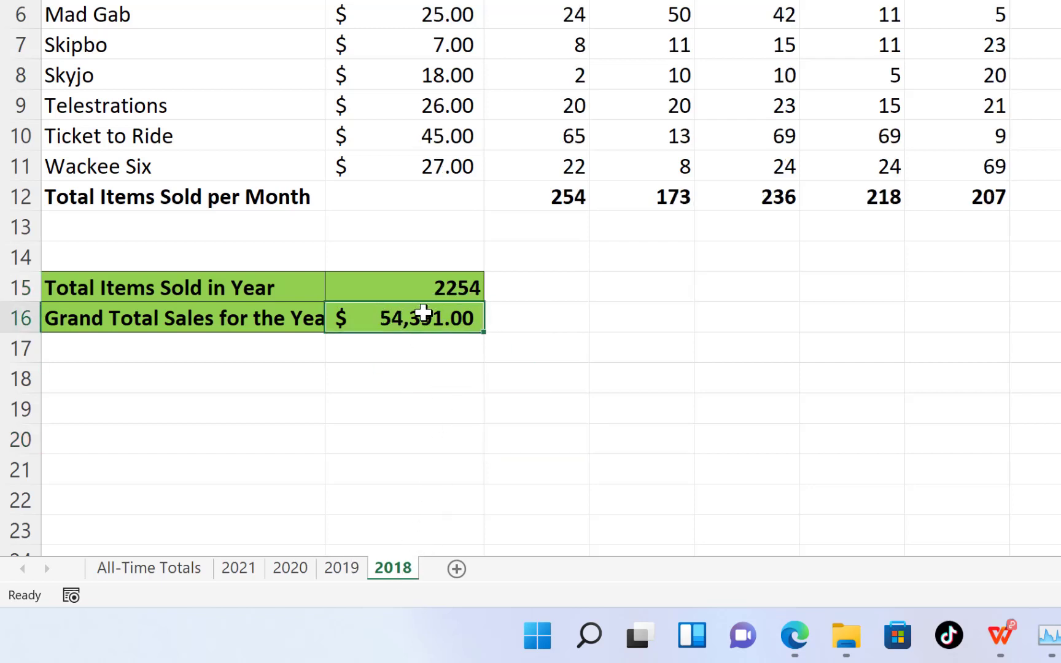
# Start a SUM formula in the Total Sales Revenue cell B3 on All-Time Totals, with cell B16 of the 2021 sheet as its first reference.
pyautogui.click(136, 573)
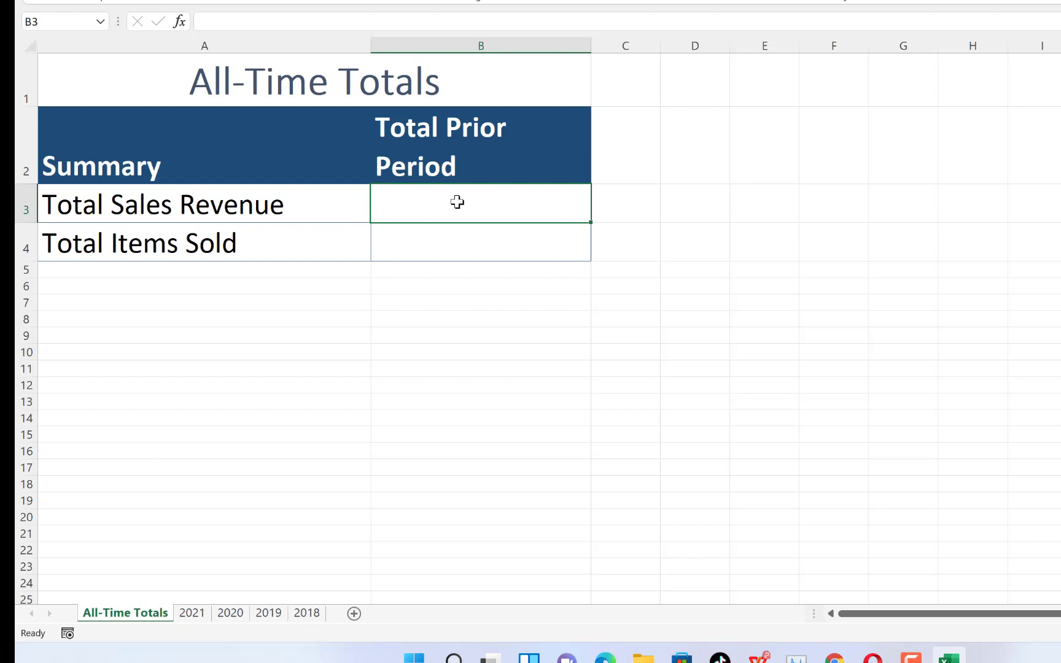
pyautogui.write('=')
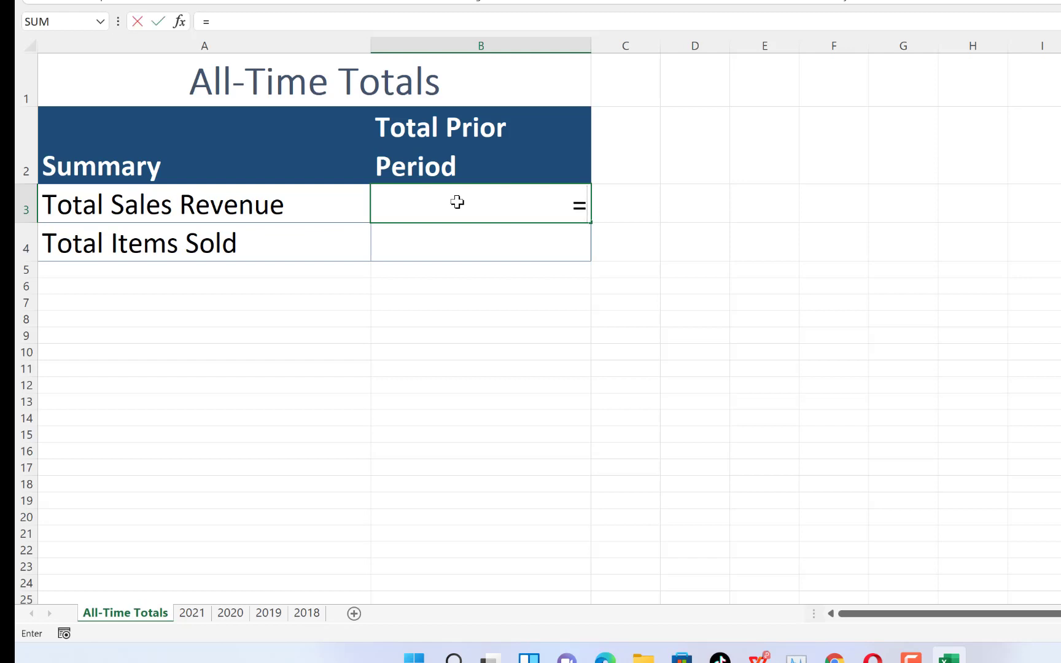
pyautogui.write('Sum')
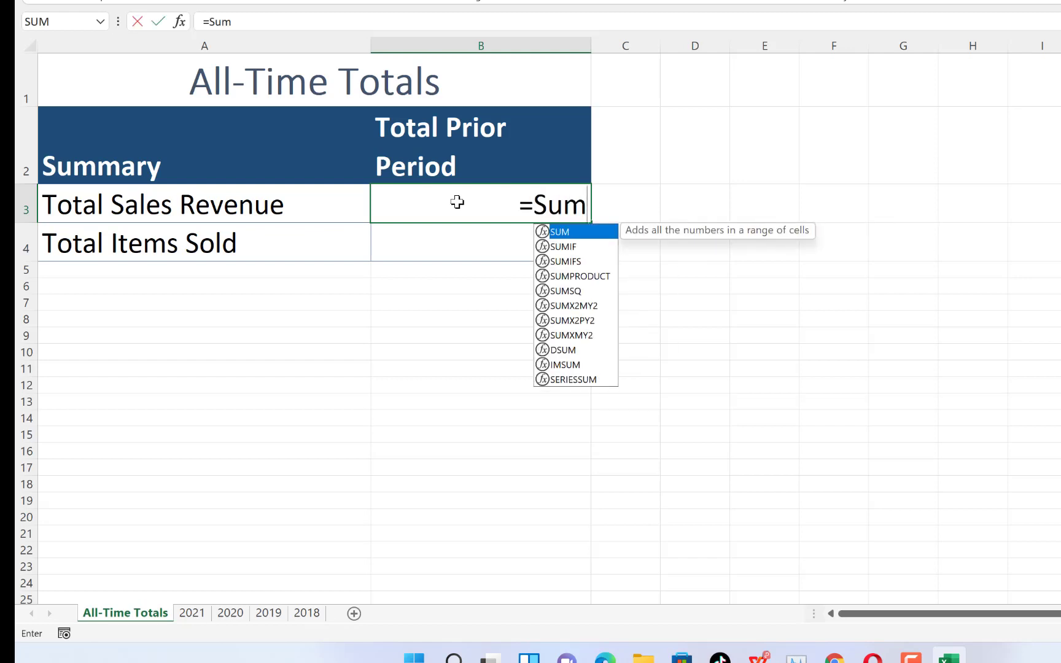
pyautogui.write('(')
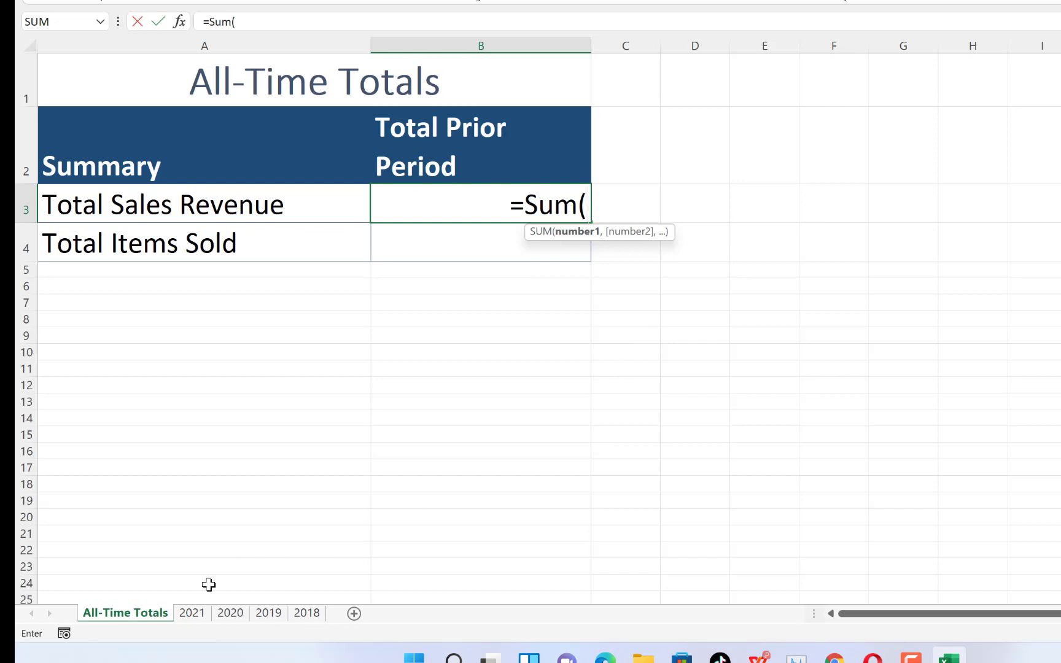
pyautogui.click(192, 612)
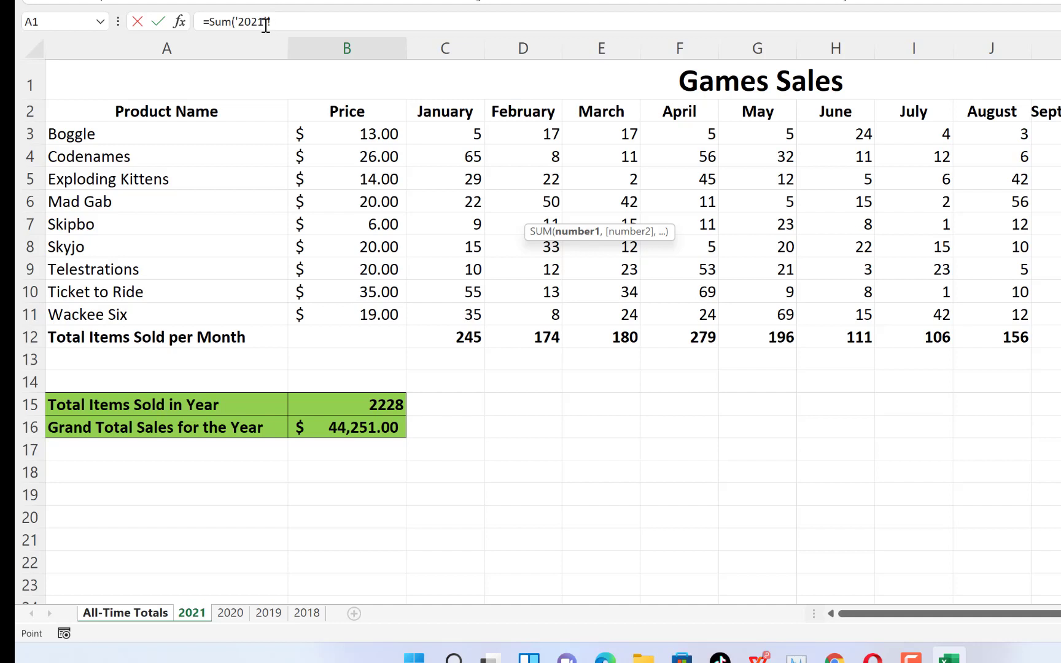
pyautogui.click(366, 422)
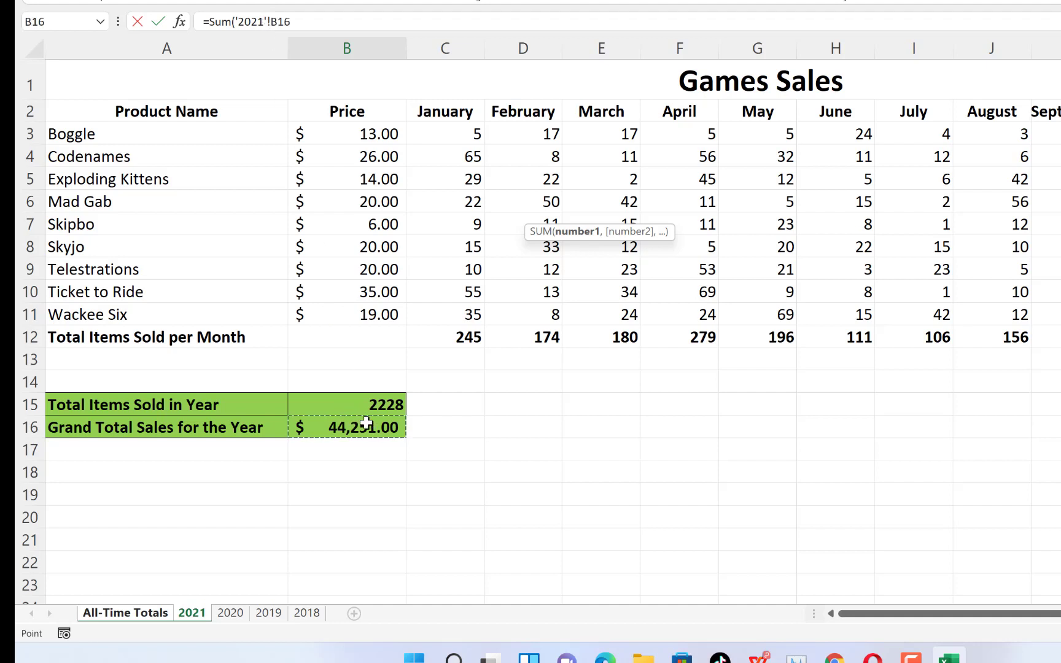
pyautogui.click(231, 613)
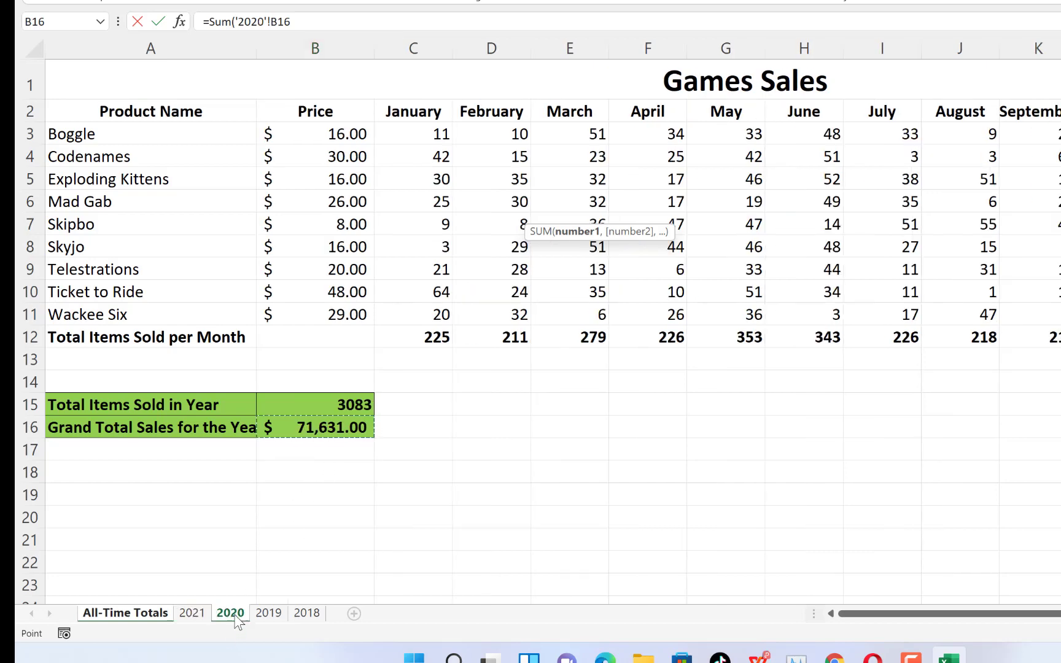
pyautogui.click(191, 612)
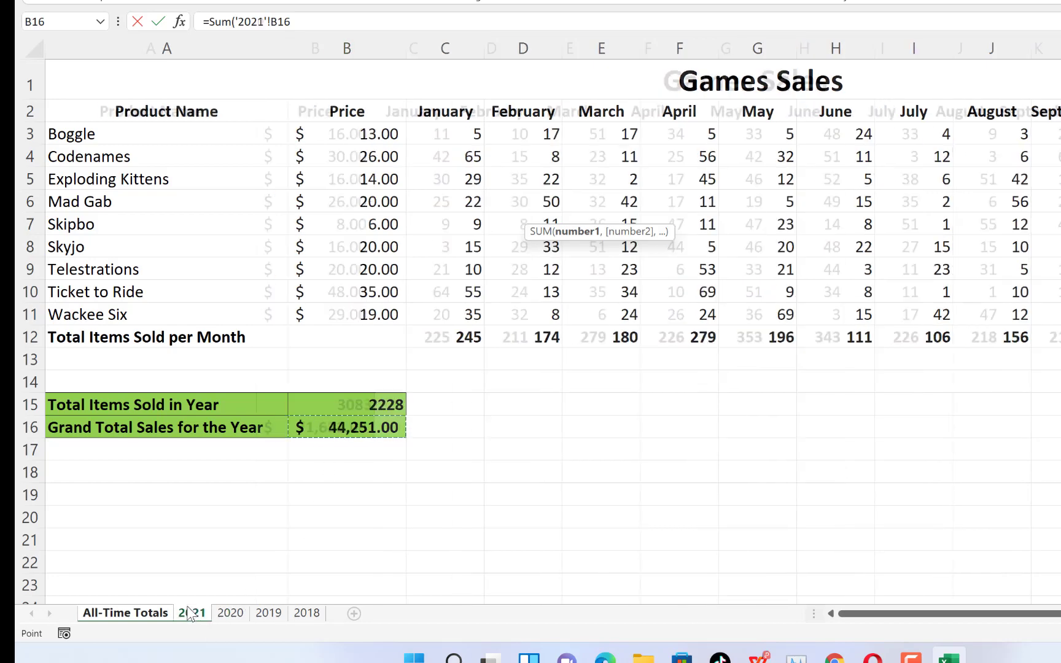
pyautogui.click(307, 17)
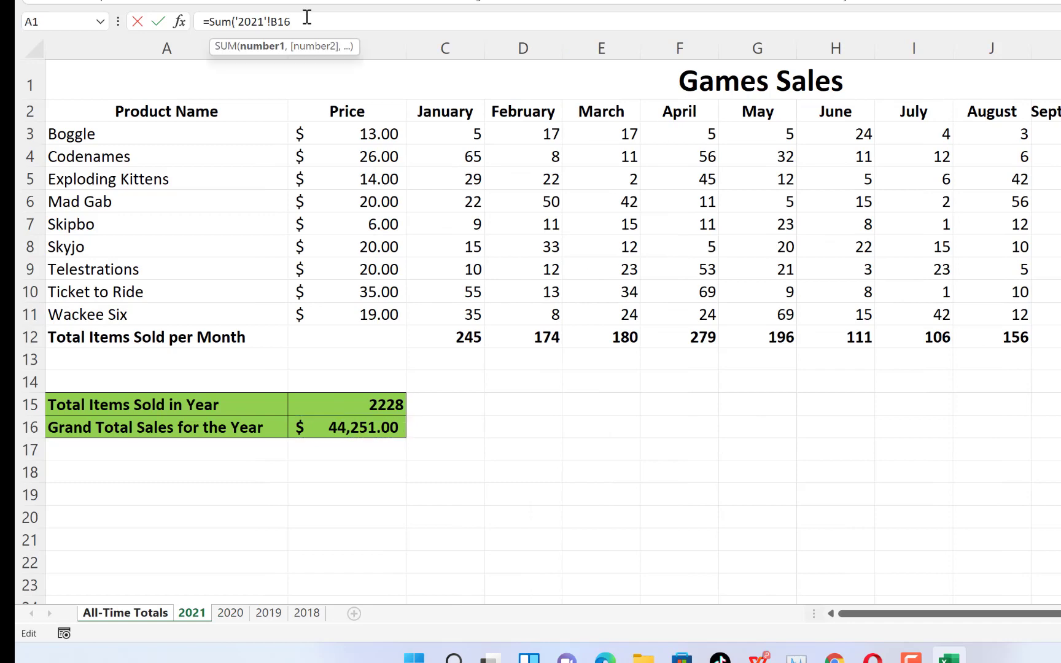
# Complete the SUM formula by adding cell B16 of the 2020, 2019 and 2018 sheets, joined with plus signs.
pyautogui.write('+')
pyautogui.click(228, 613)
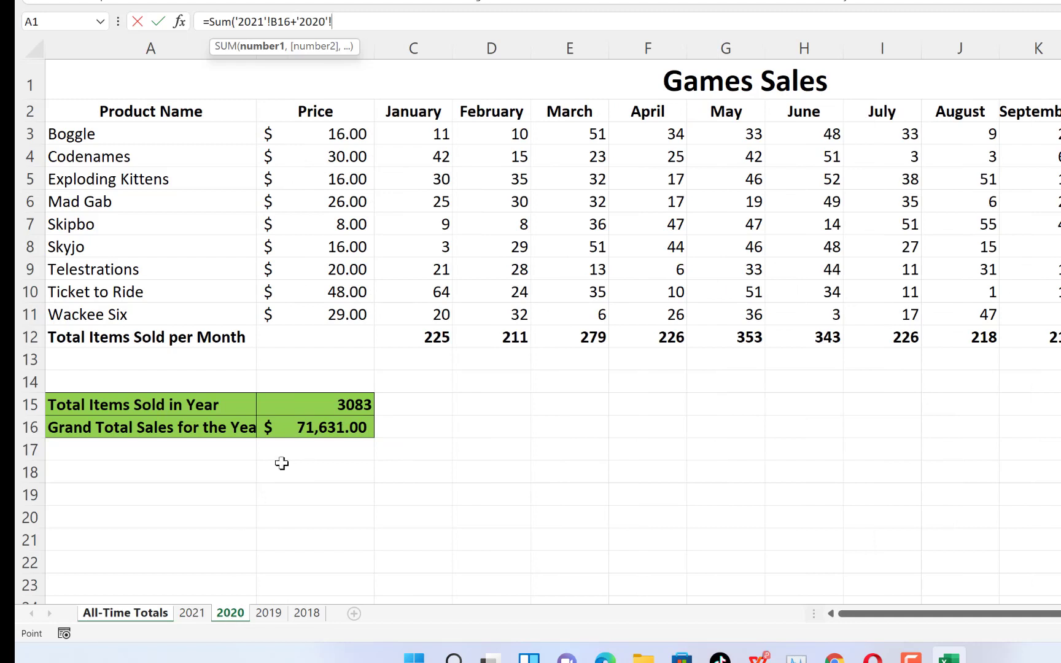
pyautogui.click(301, 427)
pyautogui.write('+')
pyautogui.click(268, 613)
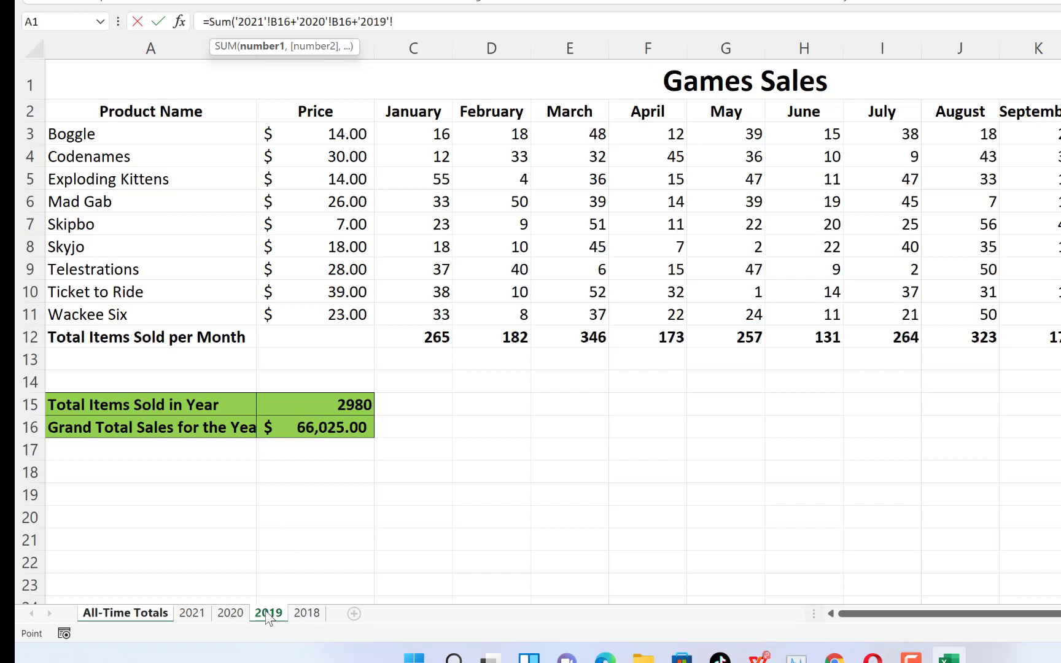
pyautogui.click(299, 429)
pyautogui.write('+')
pyautogui.click(308, 612)
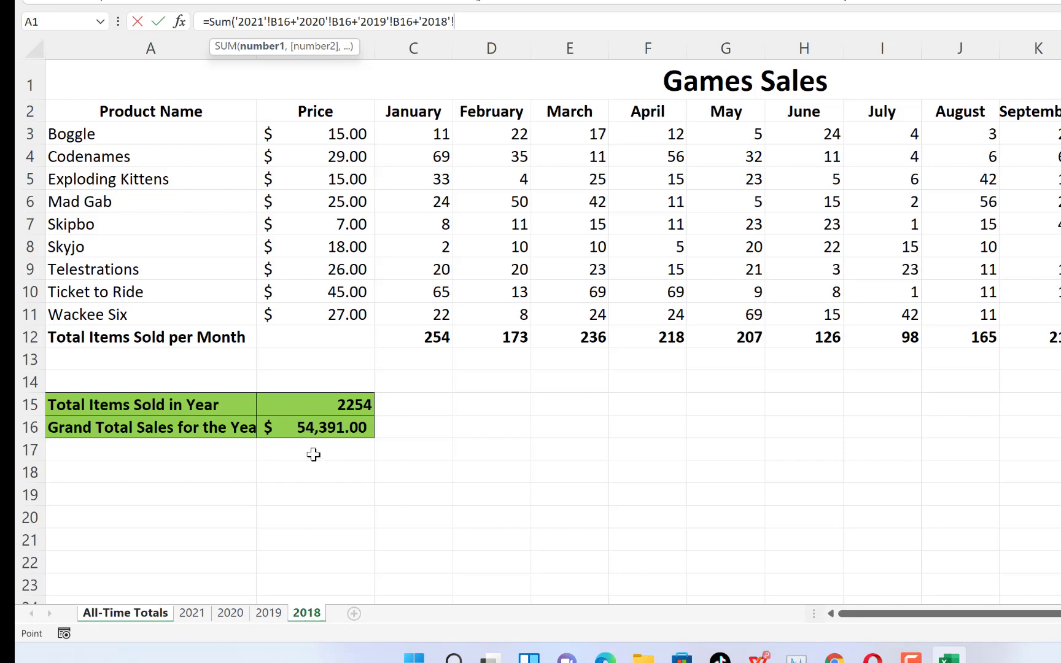
pyautogui.click(314, 427)
pyautogui.write(')')
pyautogui.press('Return')
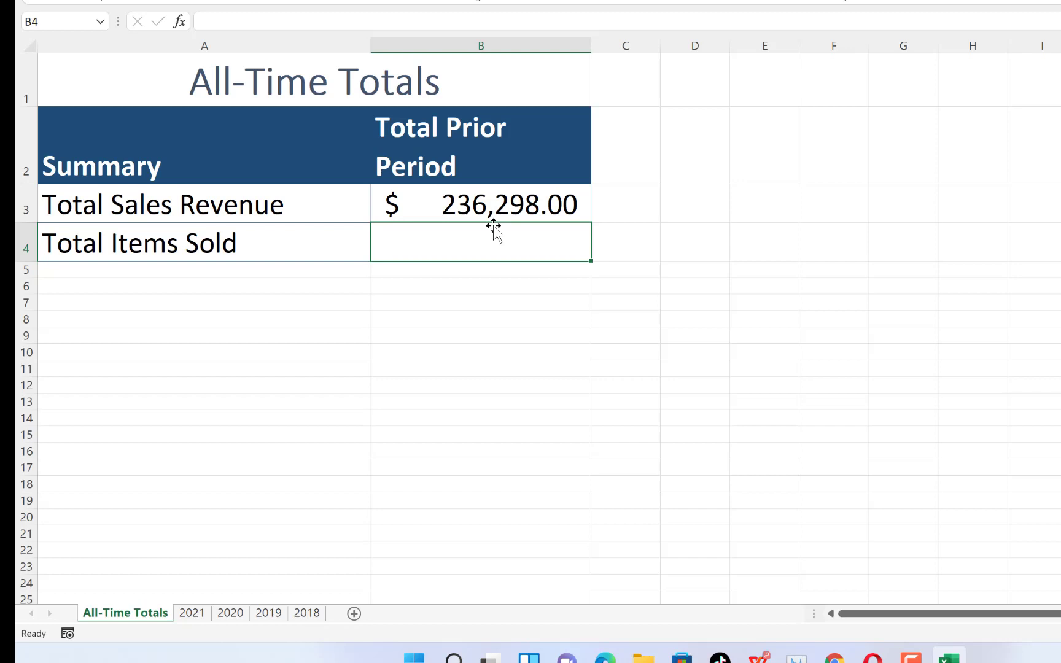
# Replace the Total Sales Revenue formula in B3 with a 3D SUM of cell B16 across the 2021 through 2018 sheets.
pyautogui.click(503, 208)
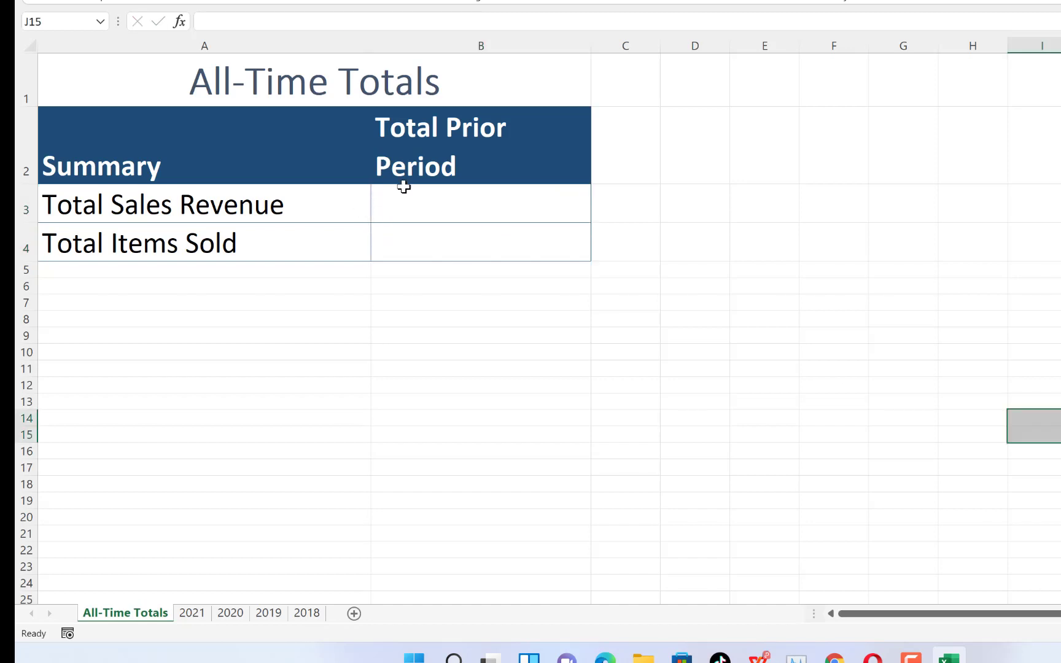
pyautogui.click(422, 202)
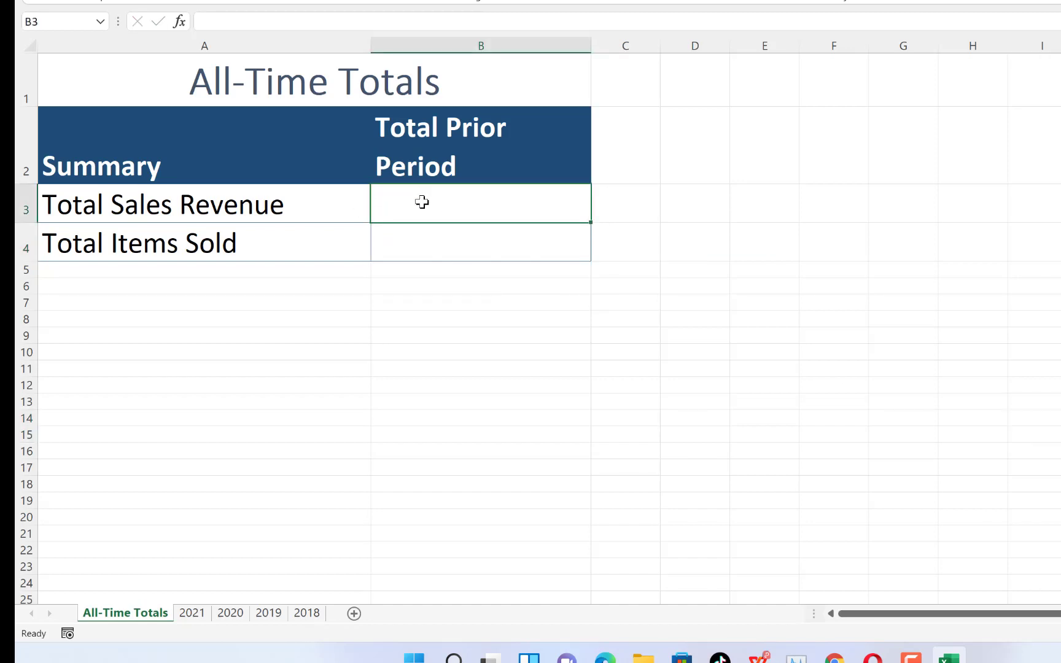
pyautogui.write('=sum')
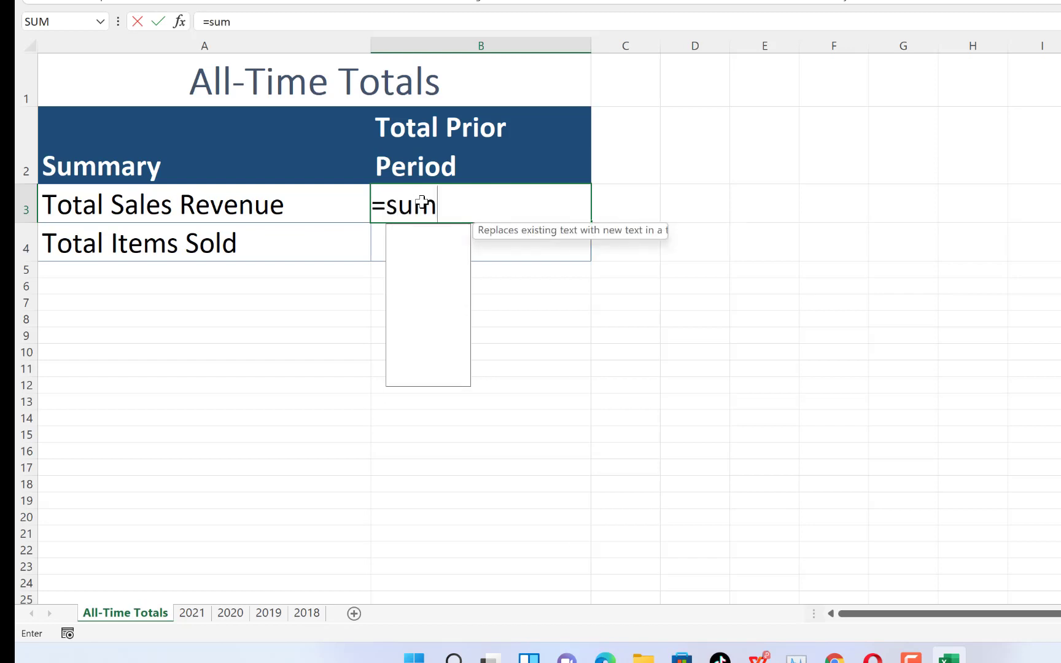
pyautogui.write('(')
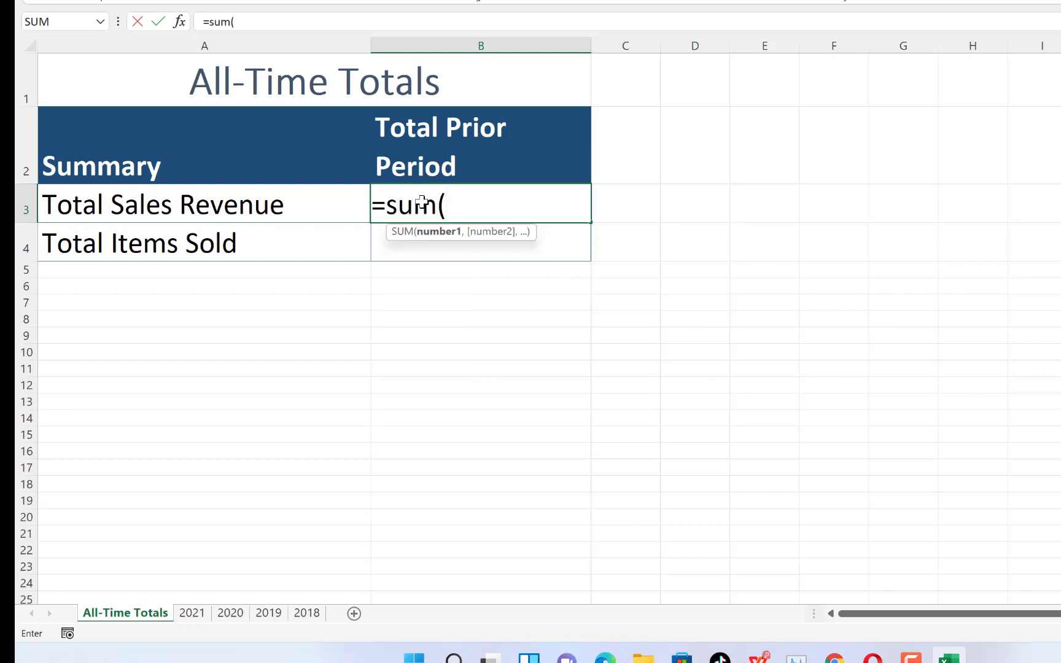
pyautogui.click(188, 614)
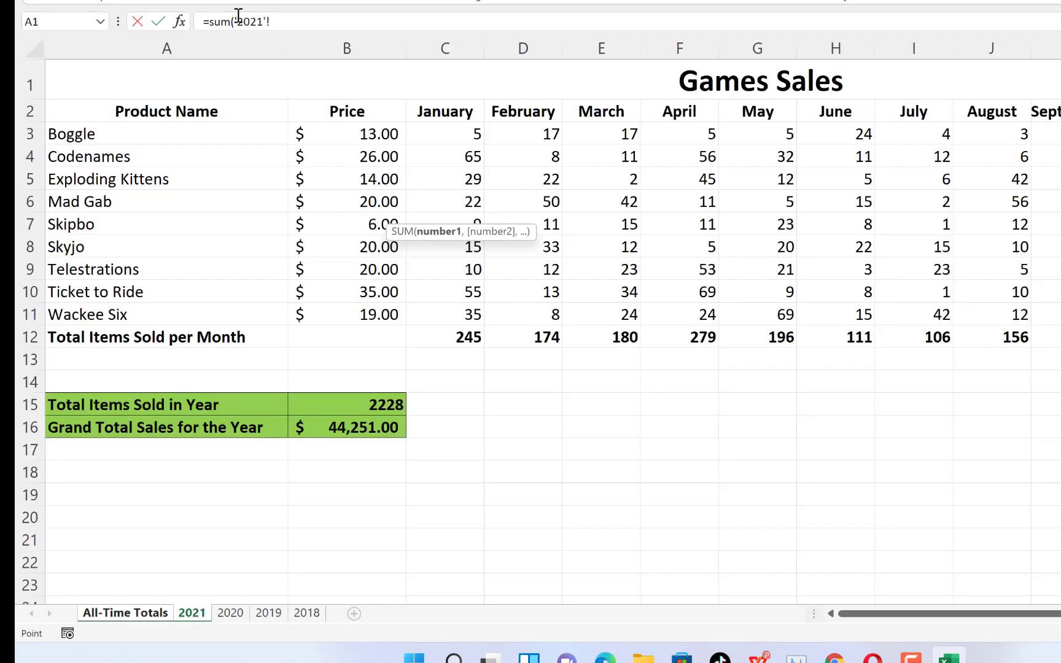
pyautogui.click(353, 428)
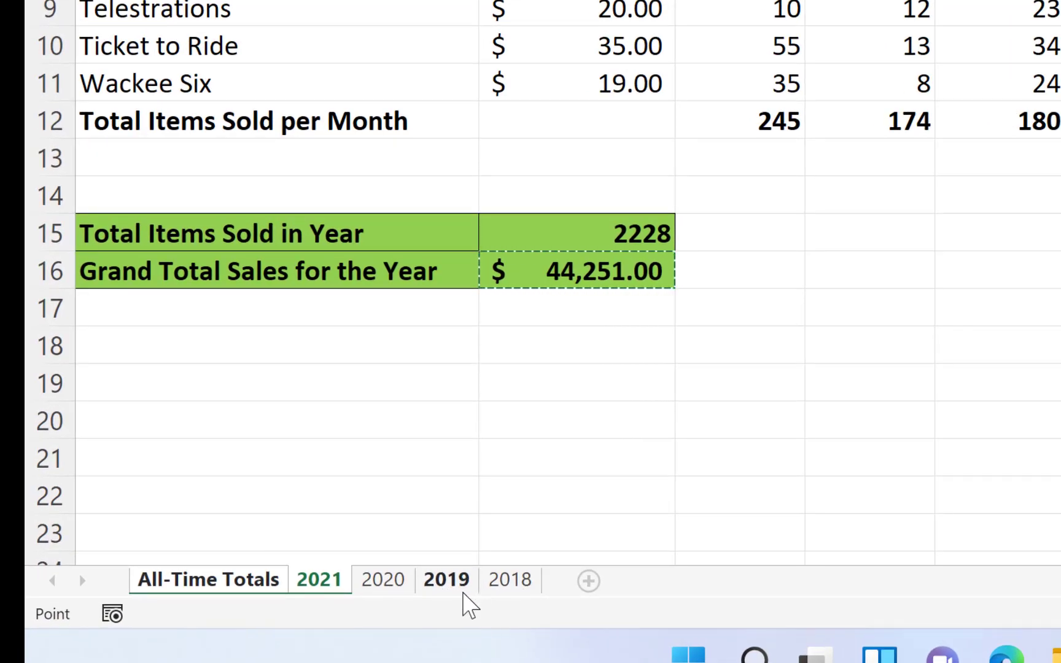
pyautogui.keyDown('shift'); pyautogui.click(503, 580); pyautogui.keyUp('shift')
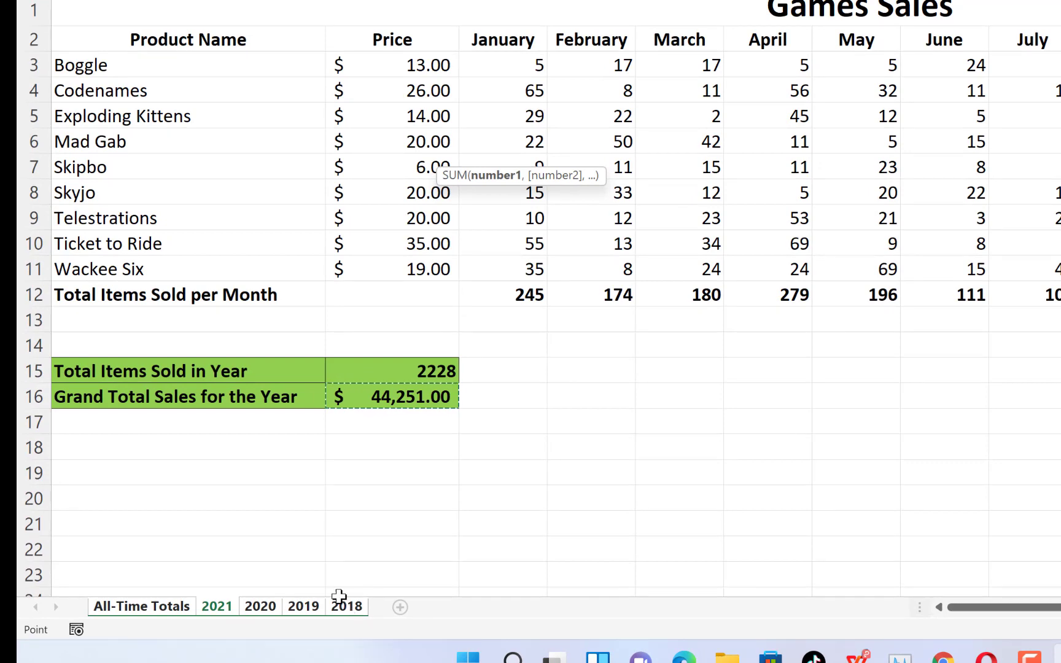
pyautogui.press('Return')
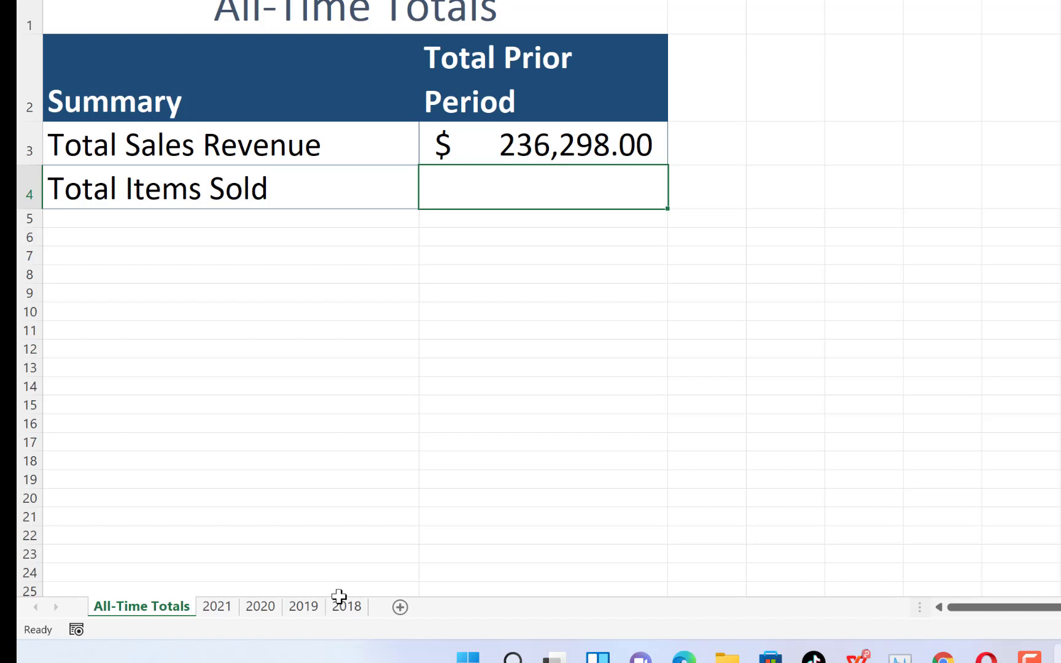
# Check that the yearly totals occupy the same cells, B15 and B16, on the 2021 through 2018 sheets, and review B3 on All-Time Totals.
pyautogui.click(216, 604)
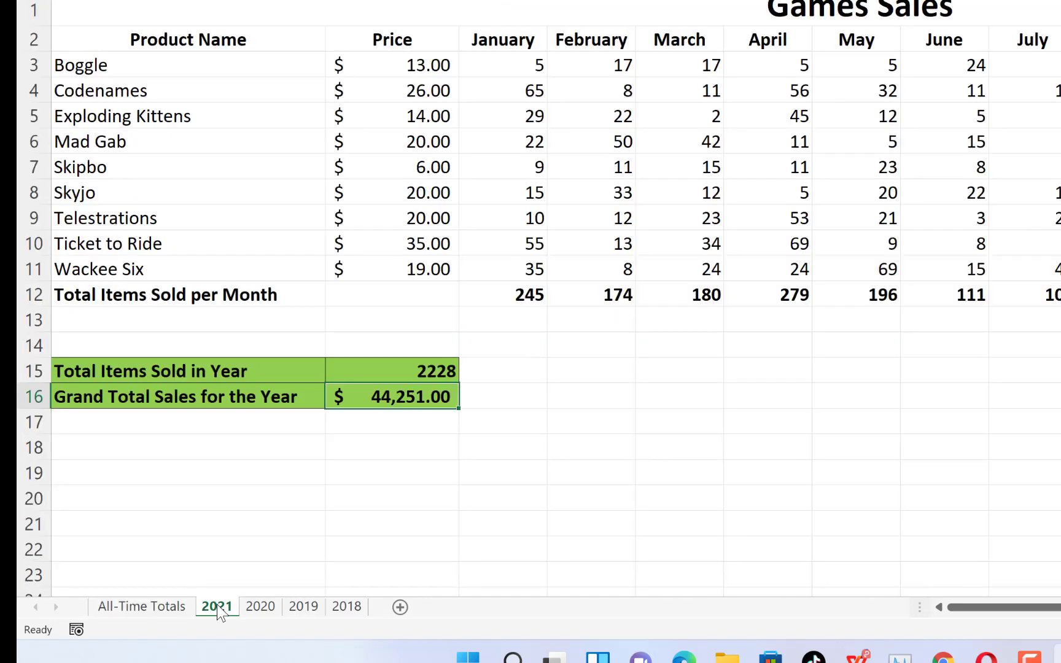
pyautogui.click(269, 608)
pyautogui.click(300, 608)
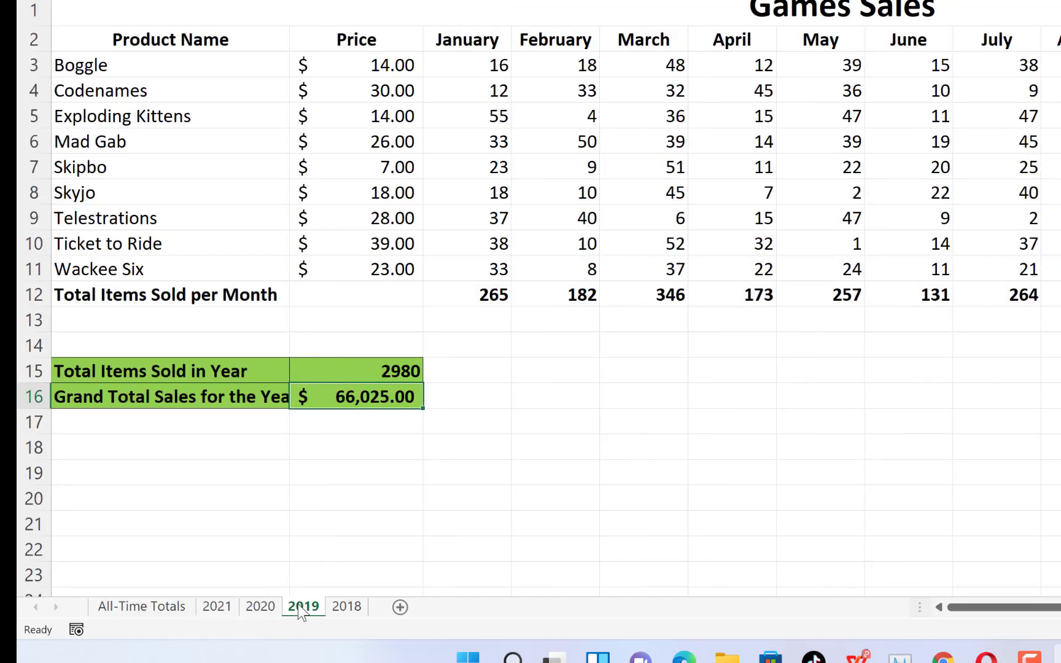
pyautogui.click(345, 609)
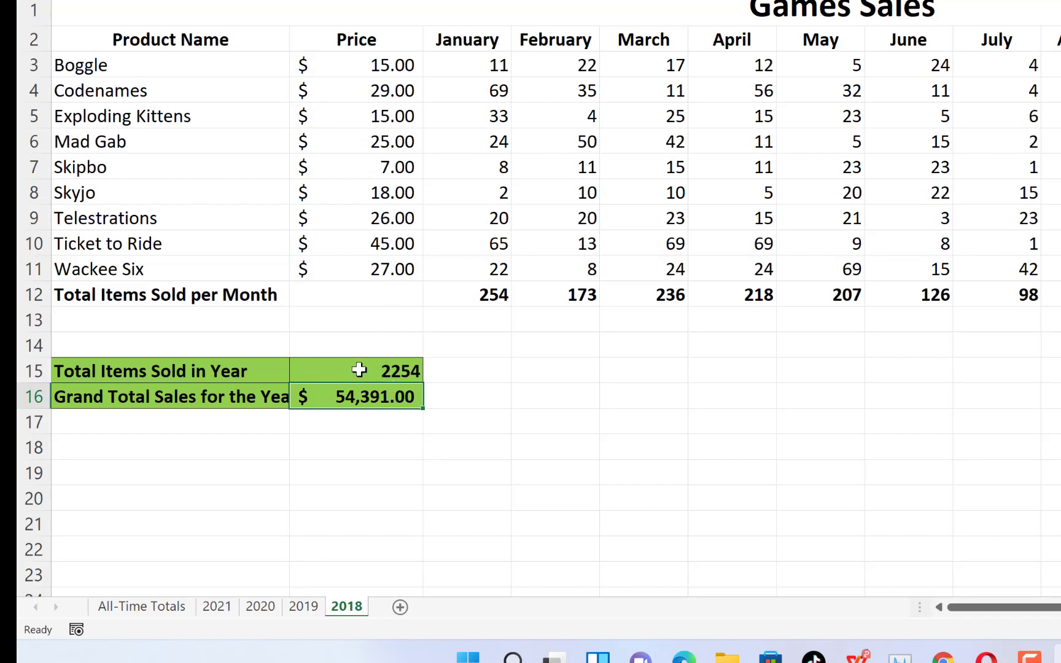
pyautogui.click(301, 609)
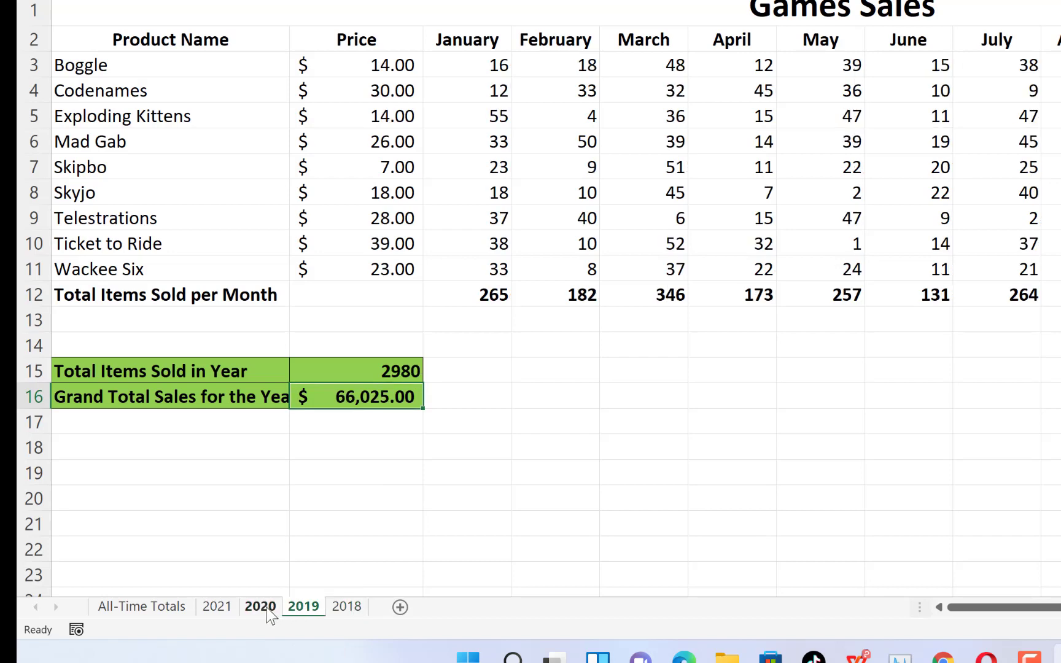
pyautogui.click(266, 607)
pyautogui.click(213, 609)
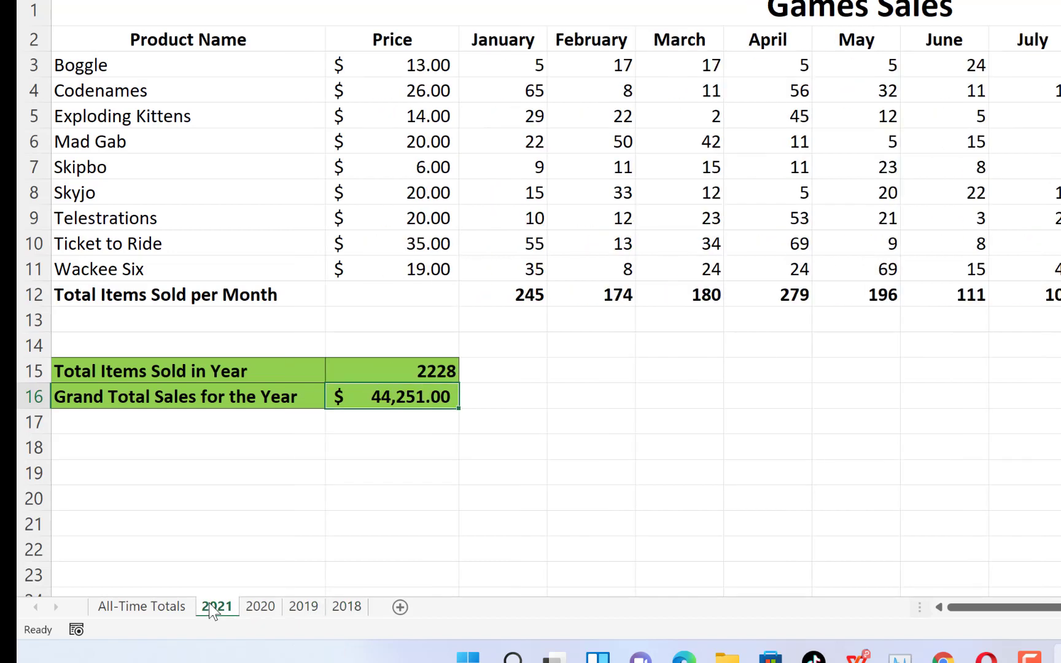
pyautogui.click(259, 607)
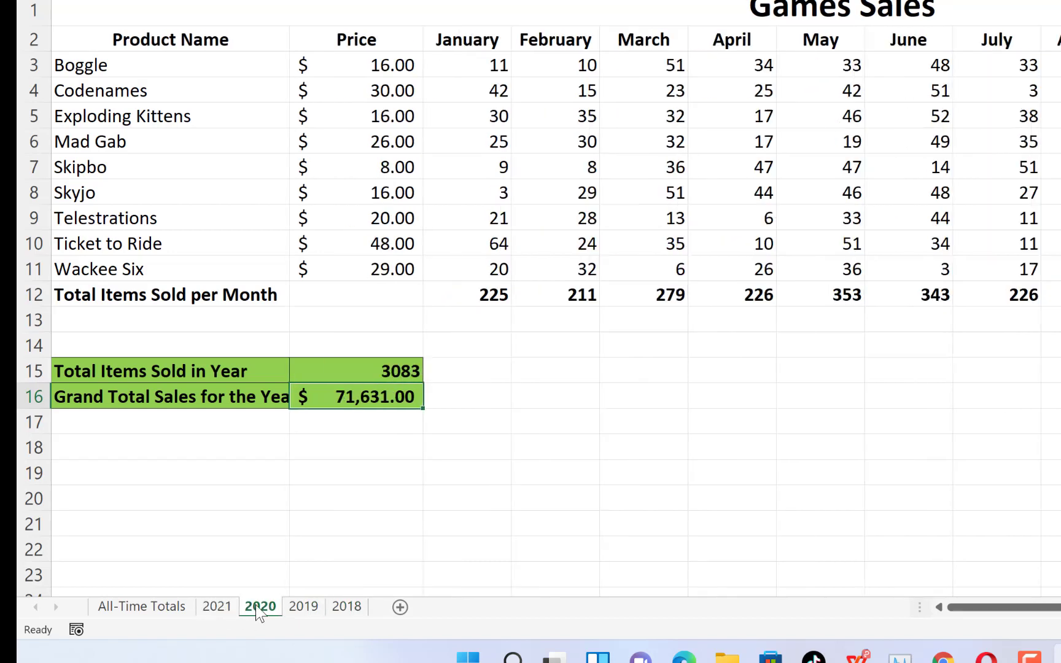
pyautogui.click(304, 606)
pyautogui.click(337, 605)
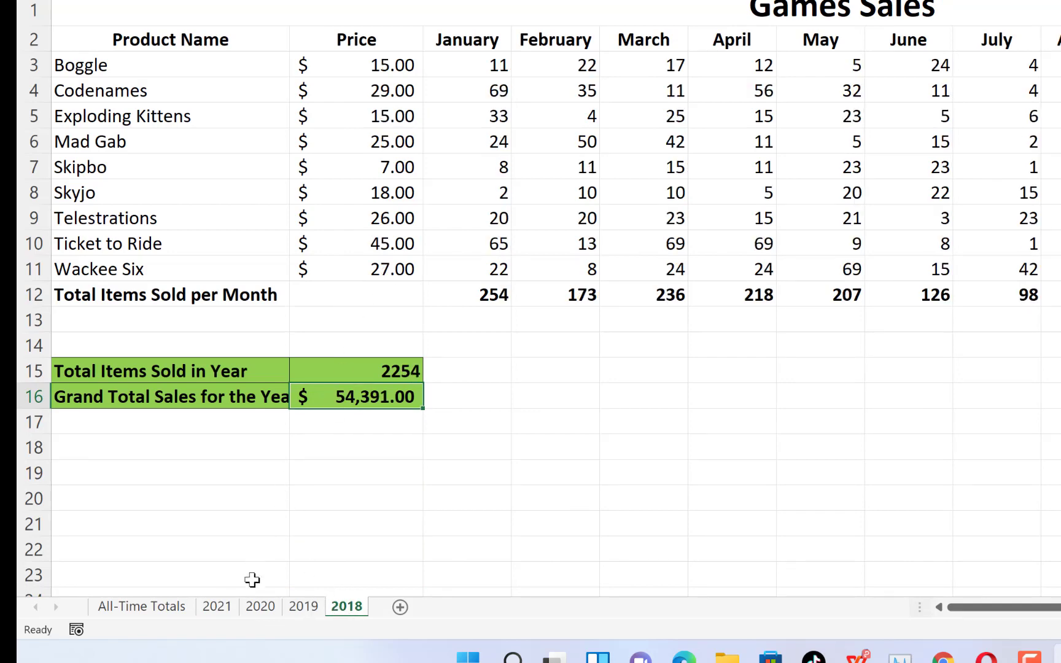
pyautogui.click(160, 607)
pyautogui.click(507, 143)
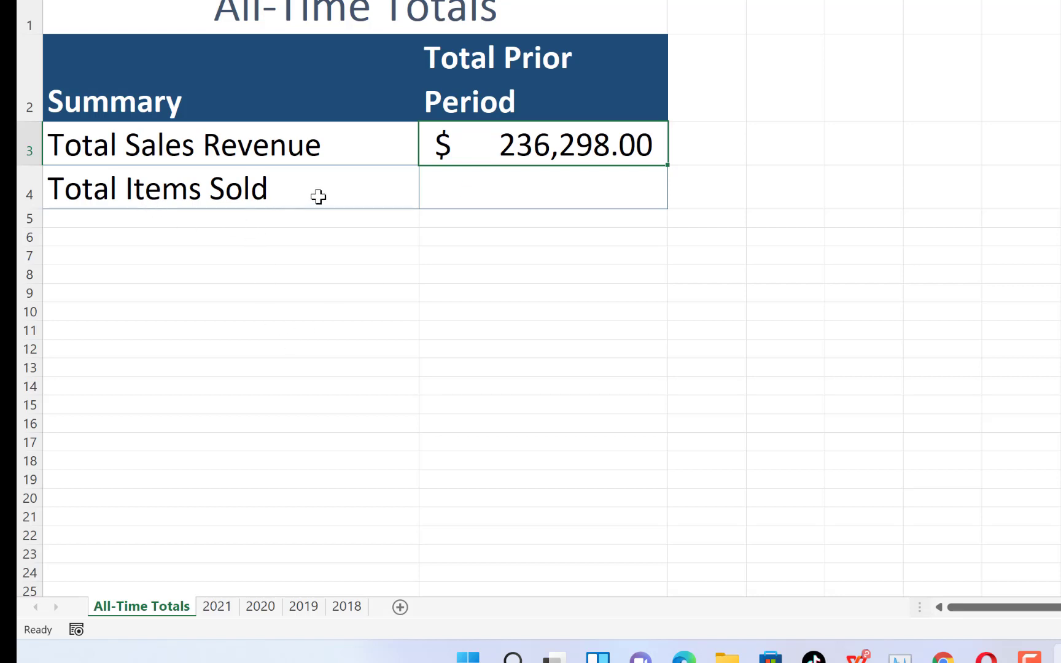
# Start a SUM formula in the Total Items Sold cell B4 on All-Time Totals, referencing cell B15 of the 2021 sheet.
pyautogui.click(478, 185)
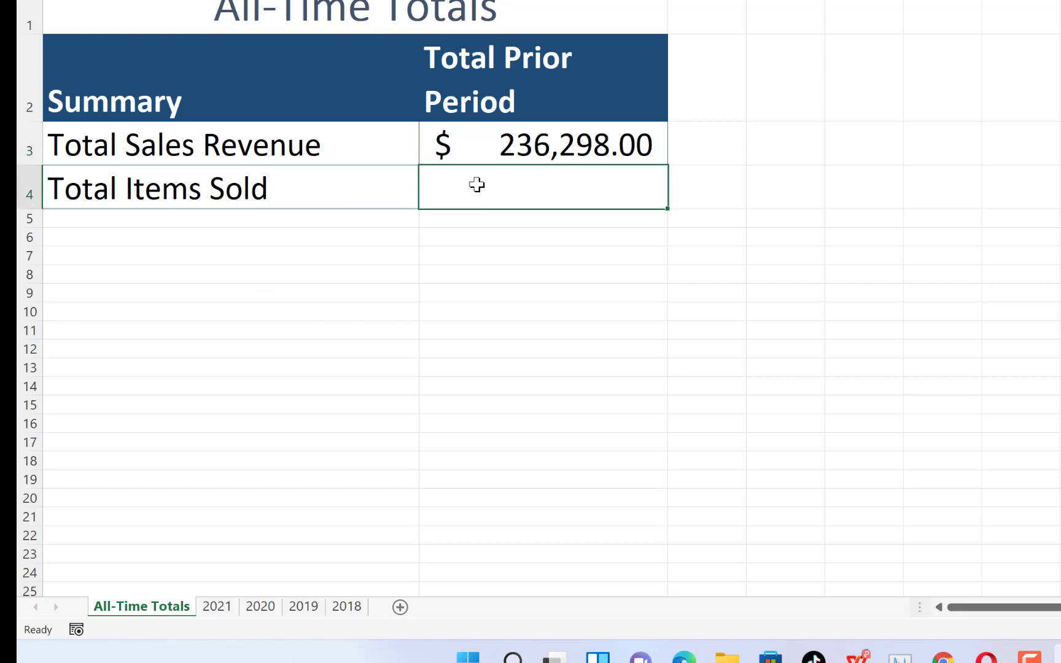
pyautogui.write('=sum')
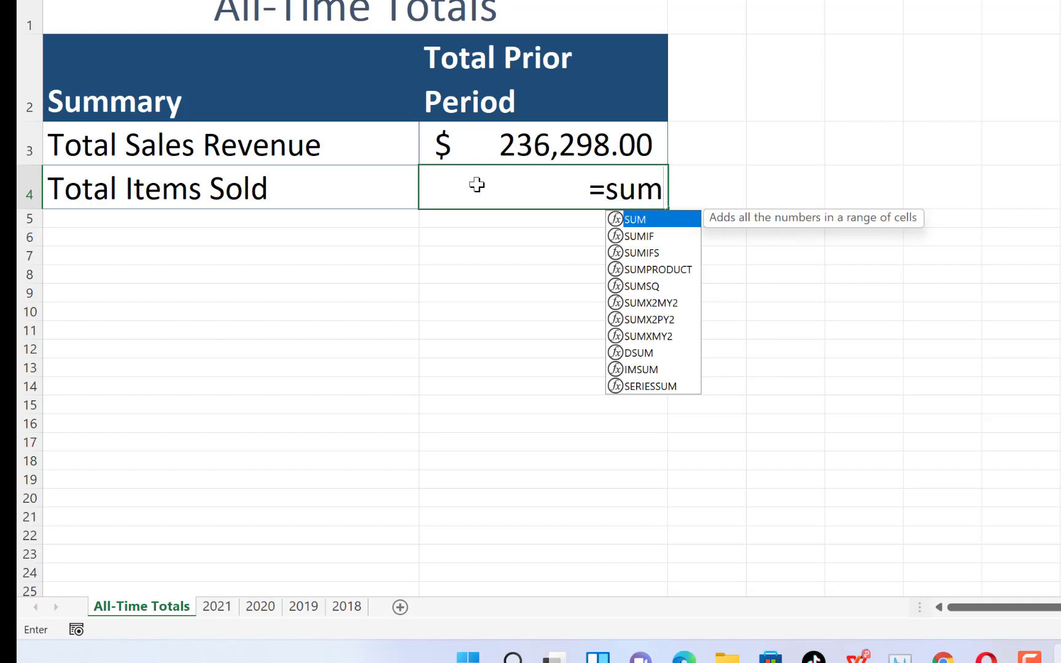
pyautogui.write('(')
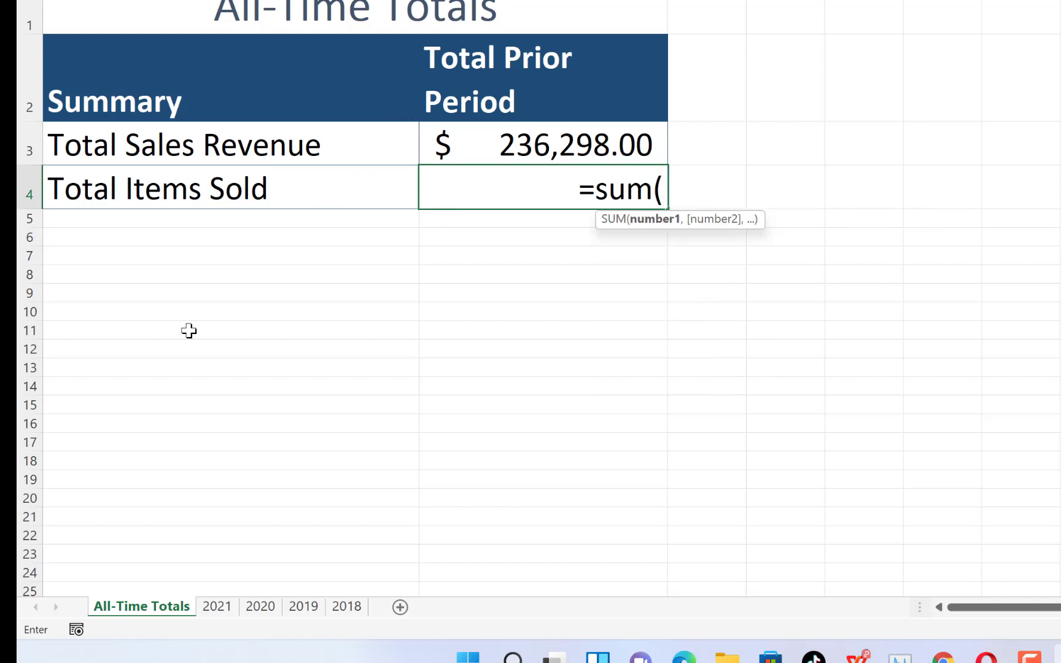
pyautogui.click(217, 606)
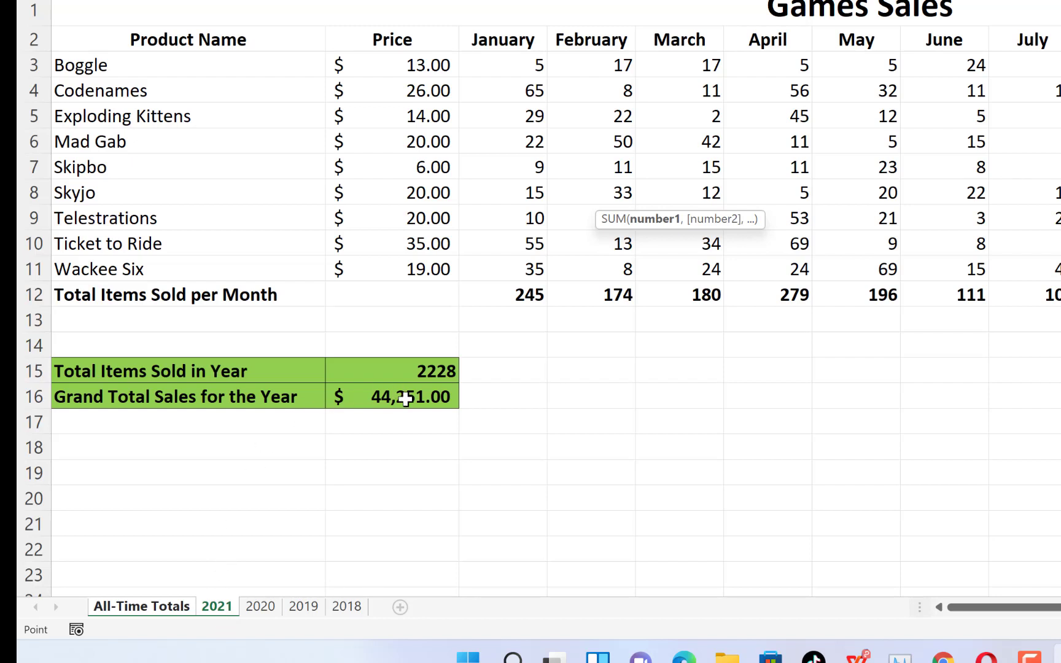
pyautogui.click(420, 369)
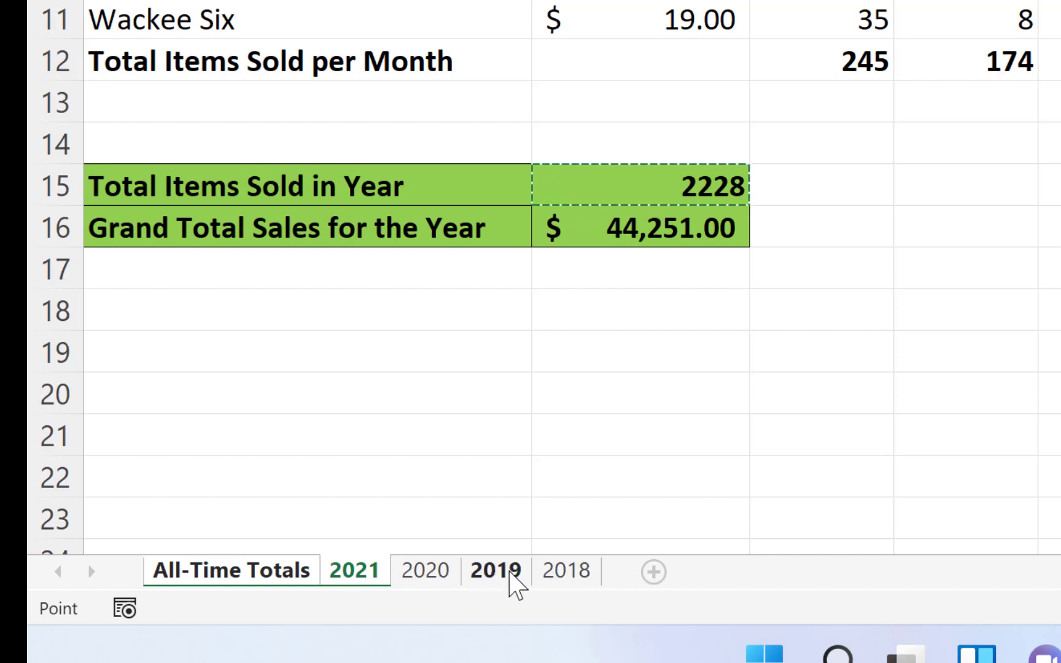
# Extend the B15 reference across the 2021 through 2018 sheets and enter the 3D SUM formula.
pyautogui.keyDown('shift'); pyautogui.click(510, 572); pyautogui.keyUp('shift')
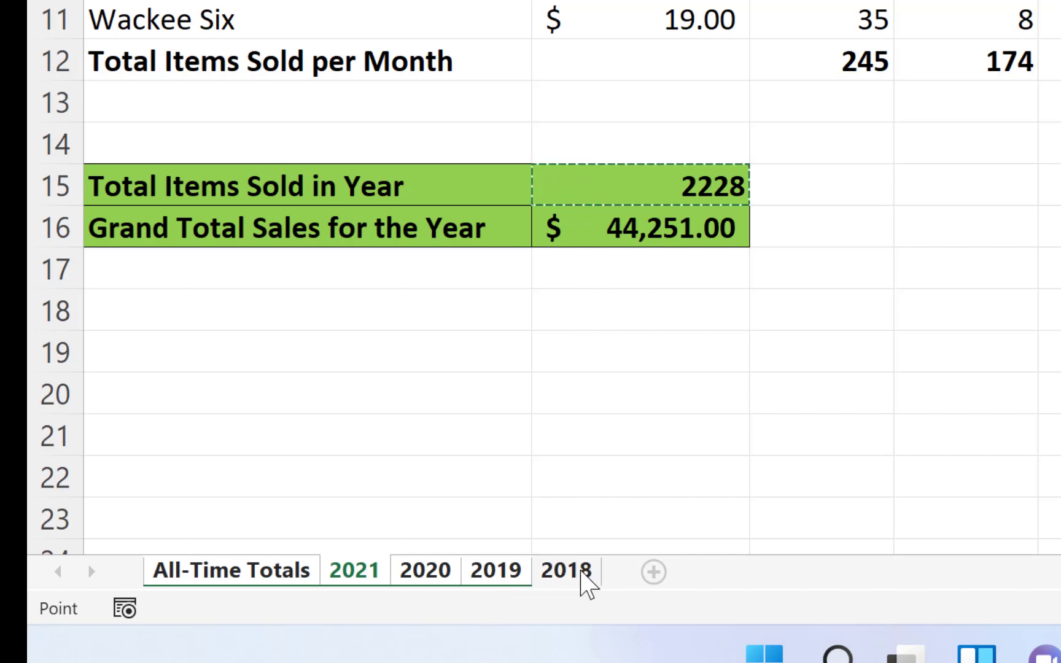
pyautogui.keyDown('shift'); pyautogui.click(581, 571); pyautogui.keyUp('shift')
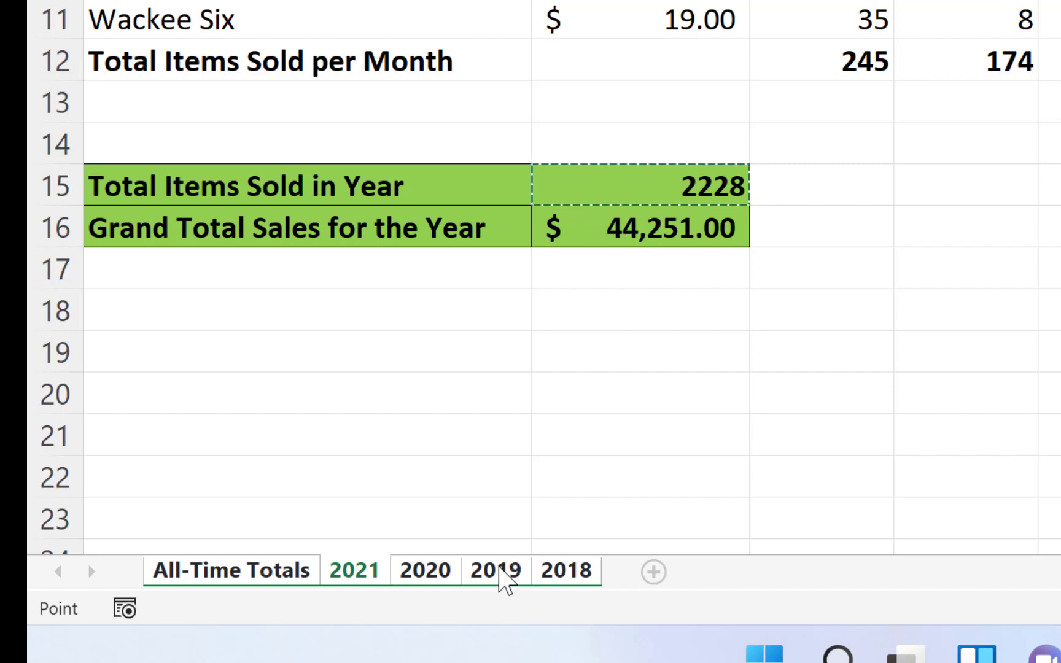
pyautogui.keyDown('shift'); pyautogui.click(502, 580); pyautogui.keyUp('shift')
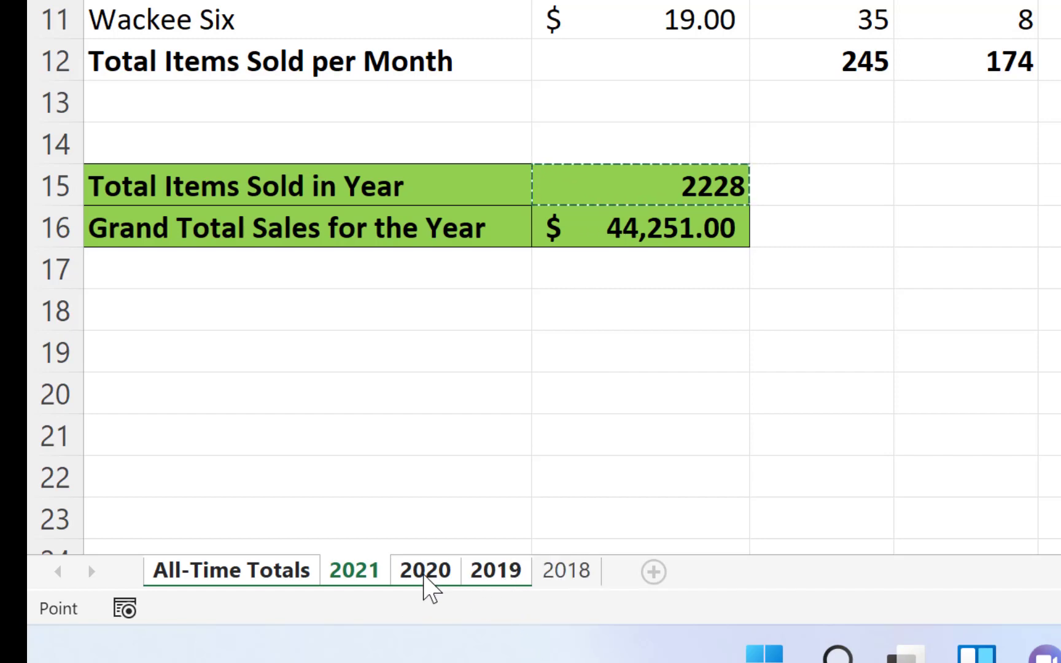
pyautogui.keyDown('shift'); pyautogui.click(566, 571); pyautogui.keyUp('shift')
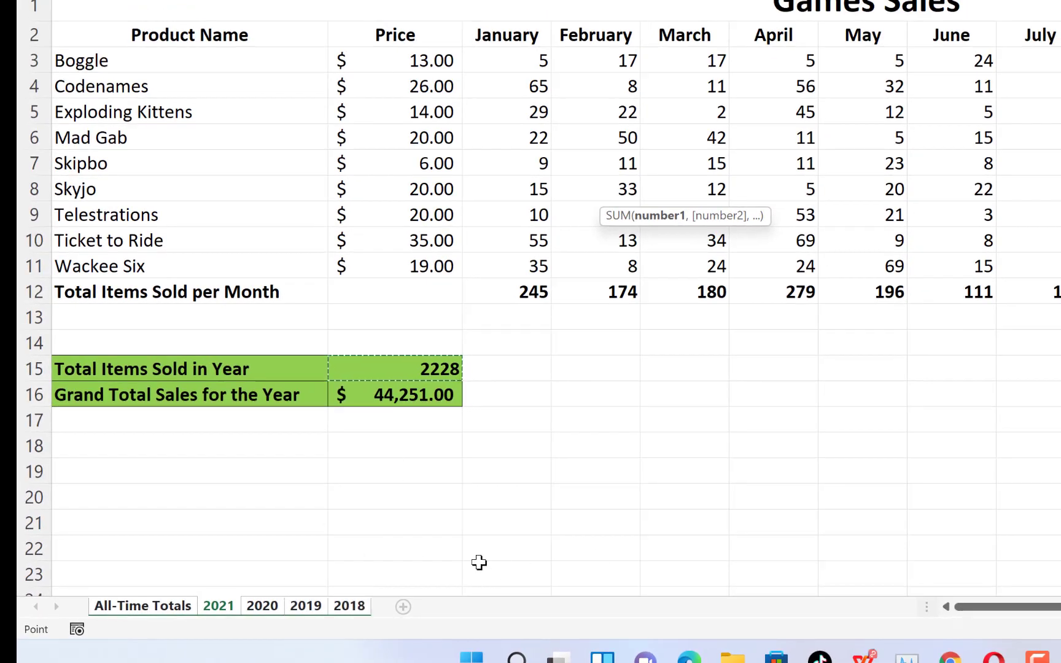
pyautogui.press('Return')
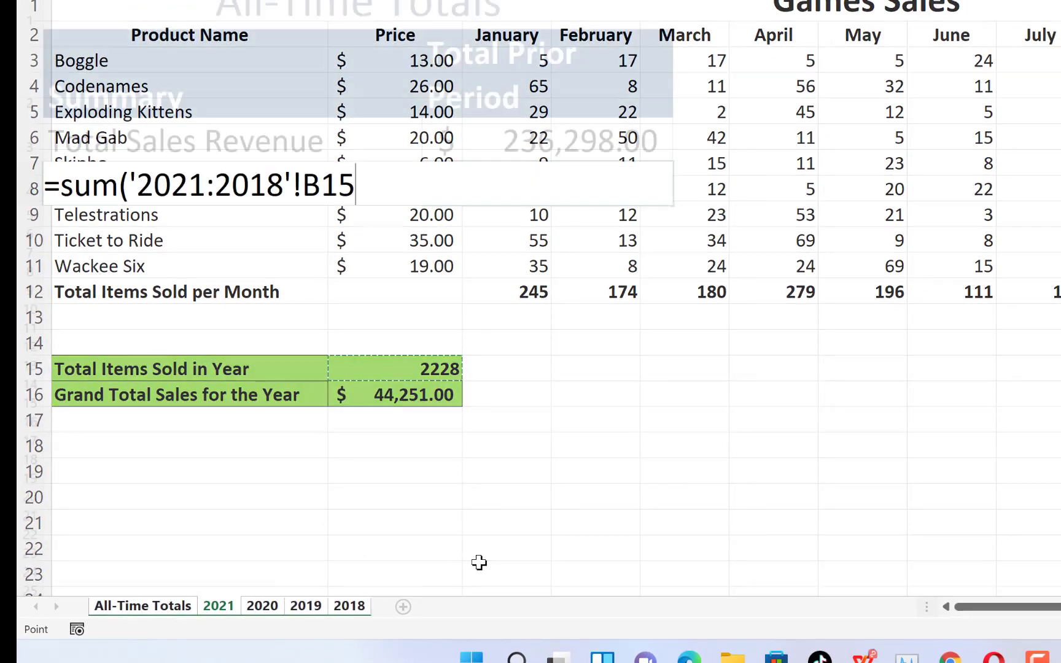